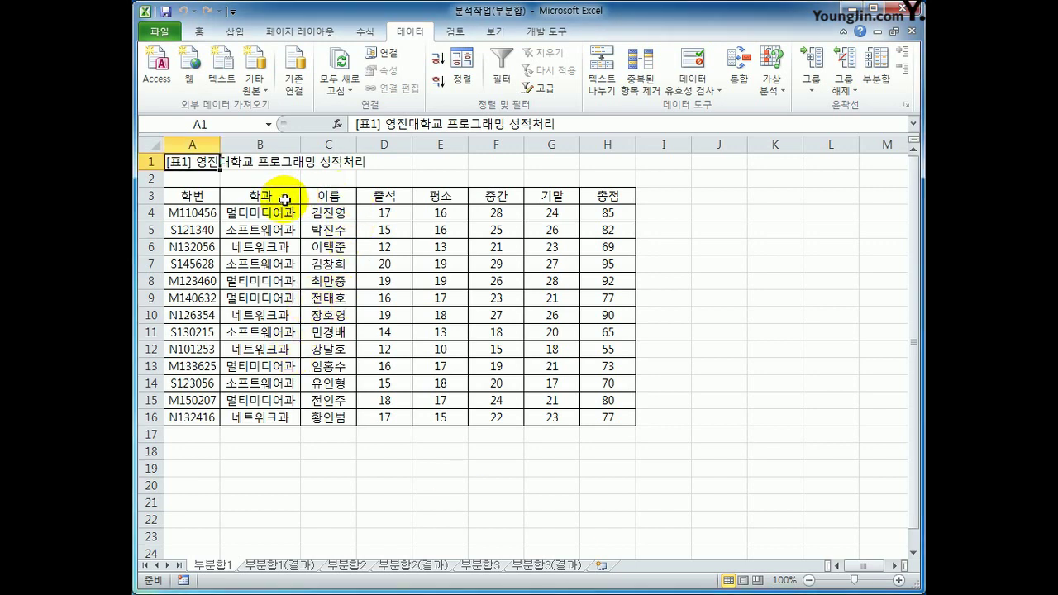
# Step: Sort the table by the 학과 column in descending order, and undo that sort
pyautogui.click(283, 199)
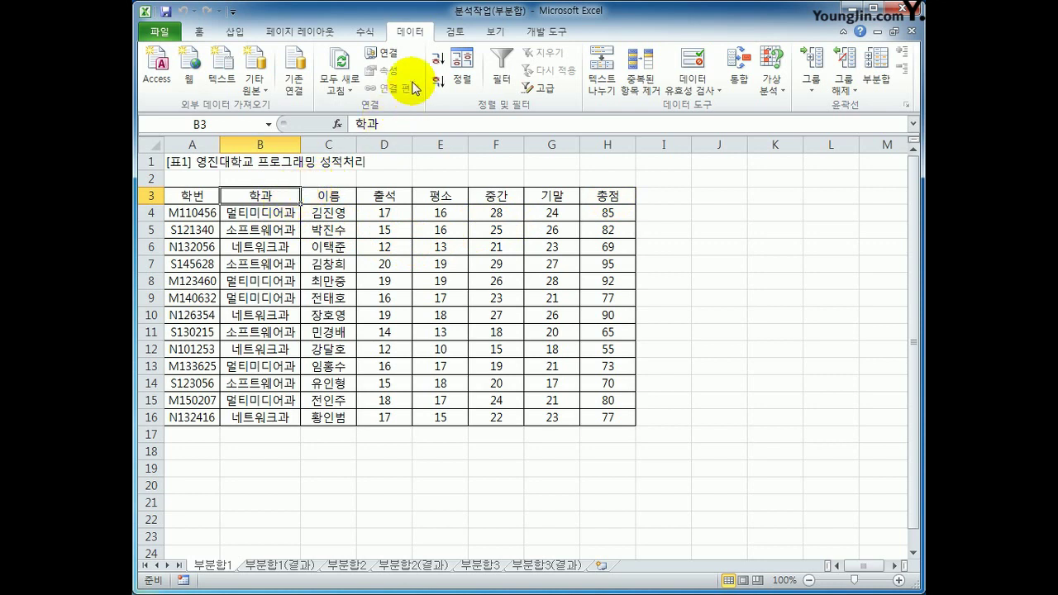
pyautogui.click(438, 83)
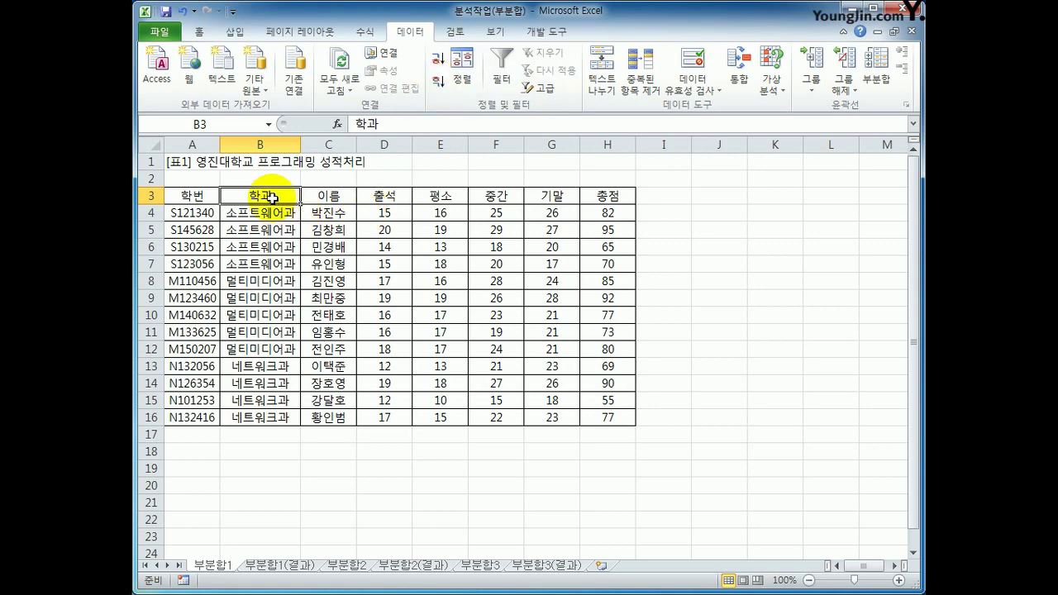
pyautogui.click(183, 11)
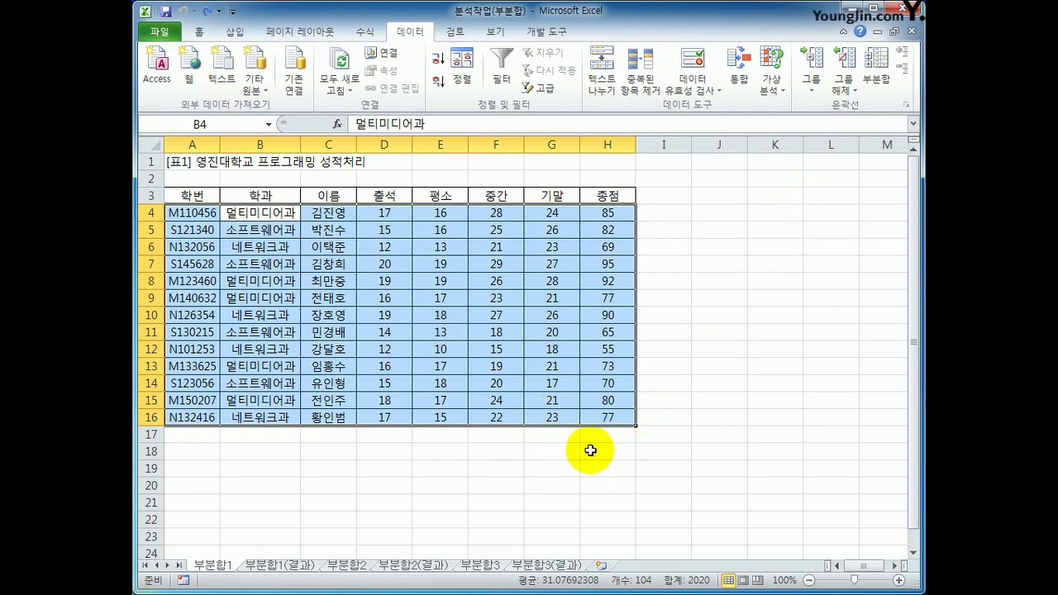
# Step: Apply Subtotal to the unsorted table including its header row, grouping by 학과 and summing 총점
pyautogui.click(867, 80)
pyautogui.moveTo(592, 327); pyautogui.dragTo(694, 228)
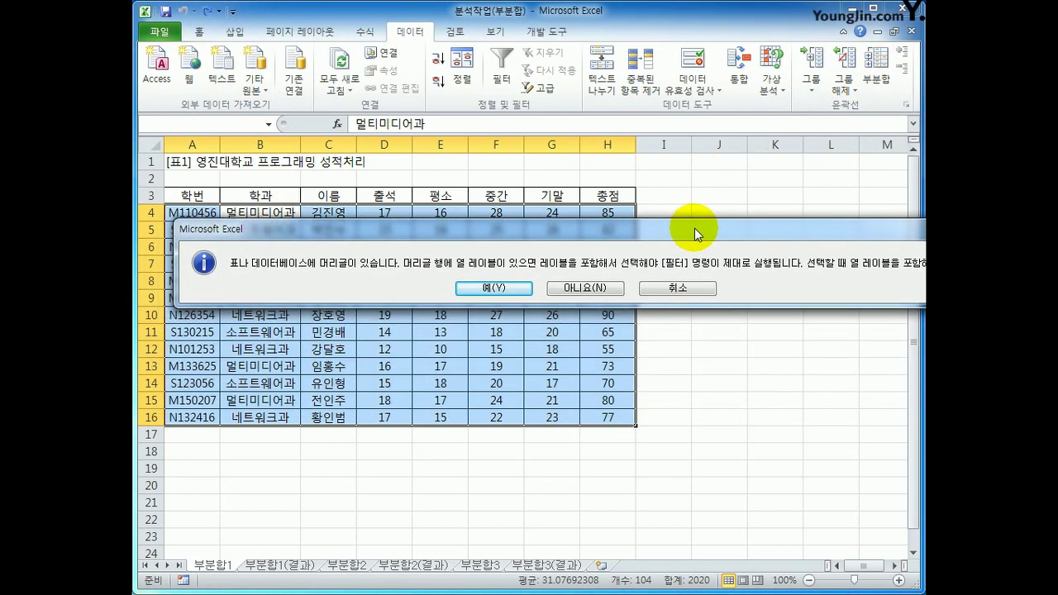
pyautogui.click(494, 289)
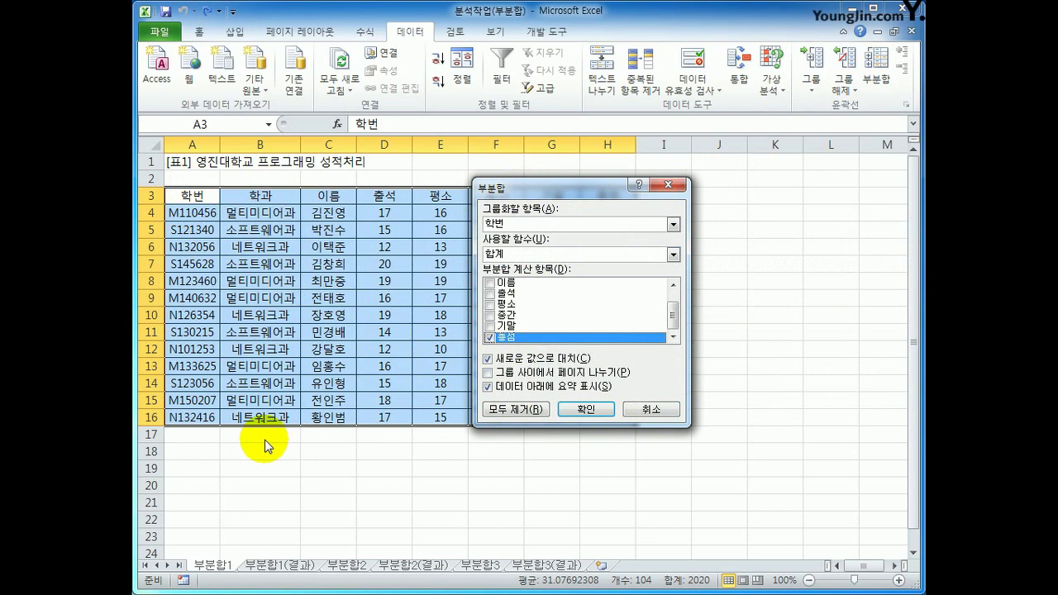
pyautogui.click(544, 224)
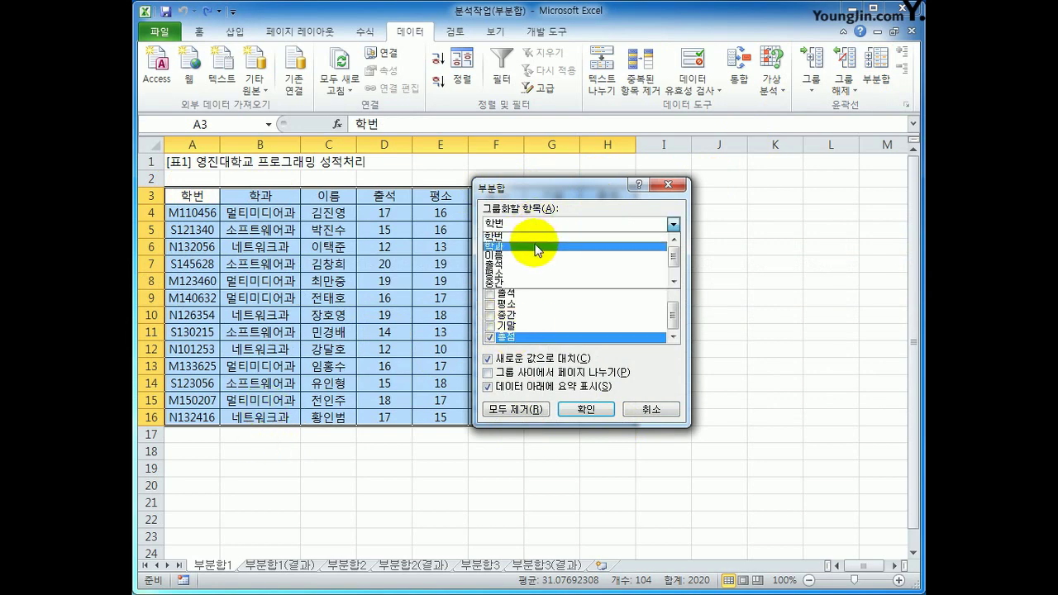
pyautogui.click(535, 248)
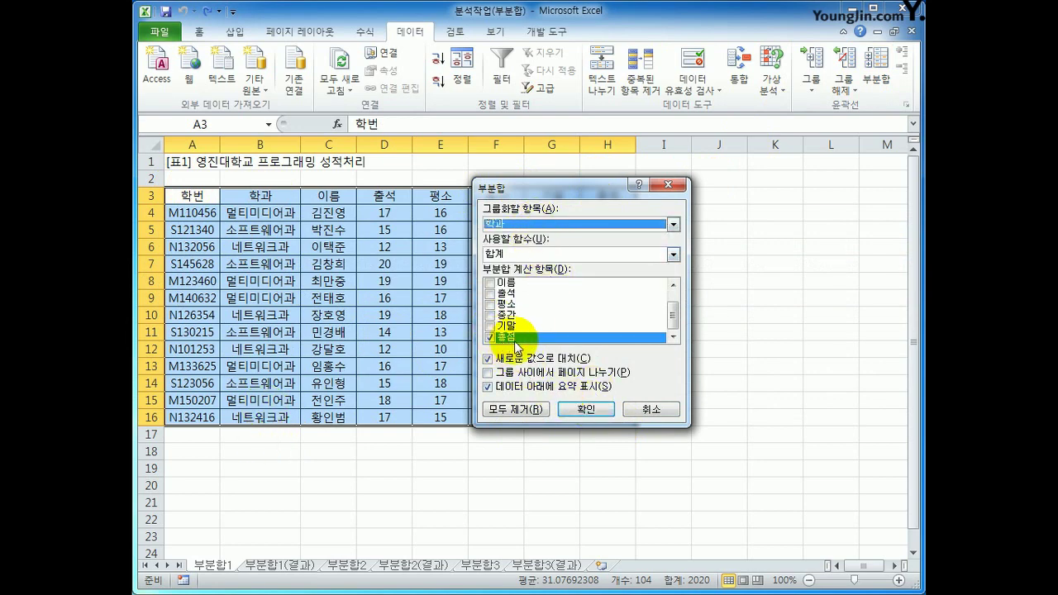
pyautogui.click(585, 408)
pyautogui.click(734, 436)
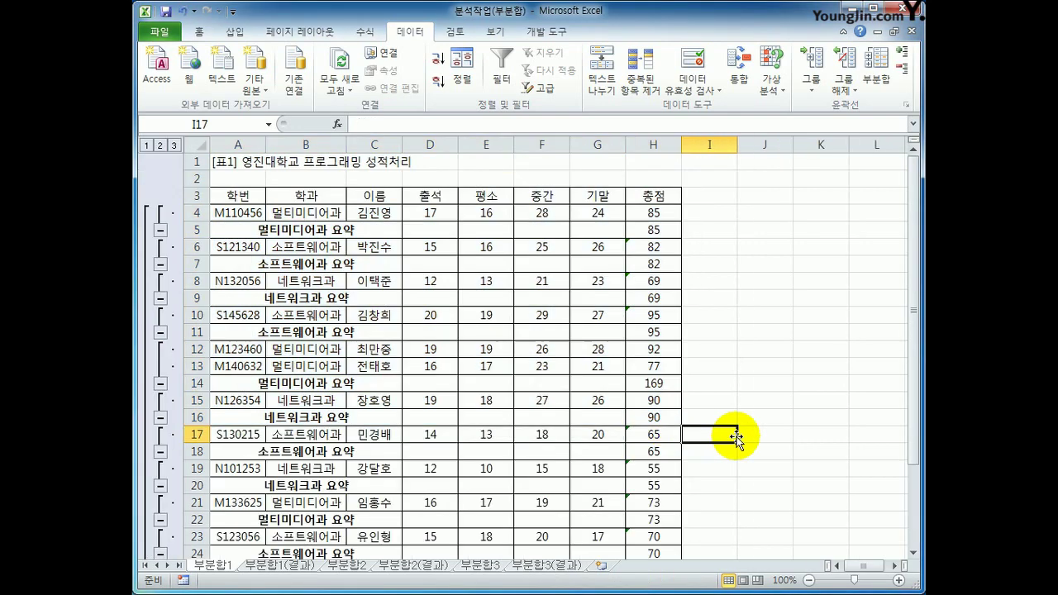
# Step: Examine the summary rows of the unsorted table and how each one relates to the records above it
pyautogui.click(330, 232)
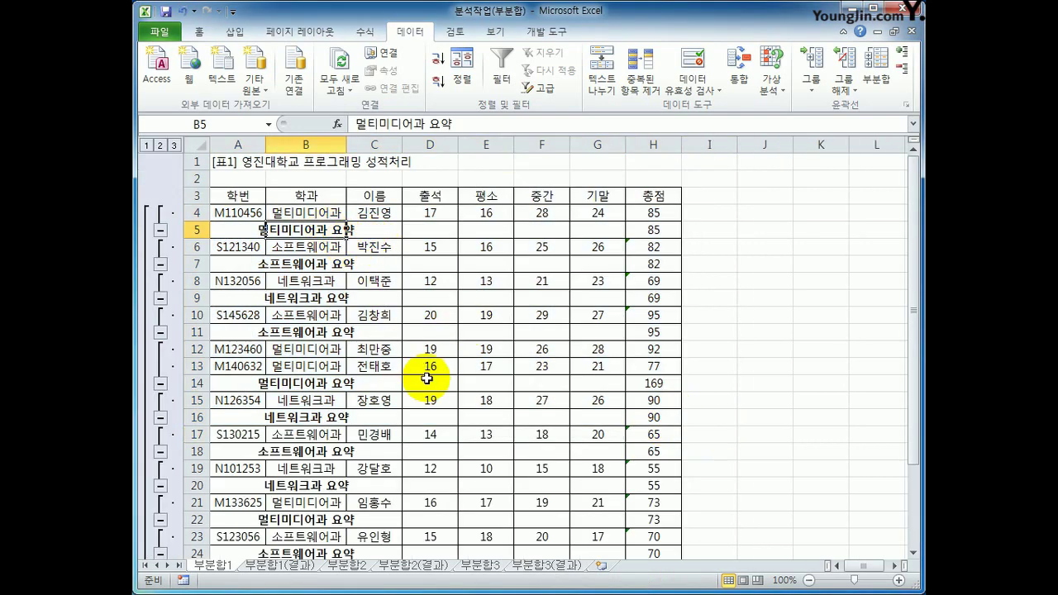
pyautogui.click(339, 382)
pyautogui.click(329, 518)
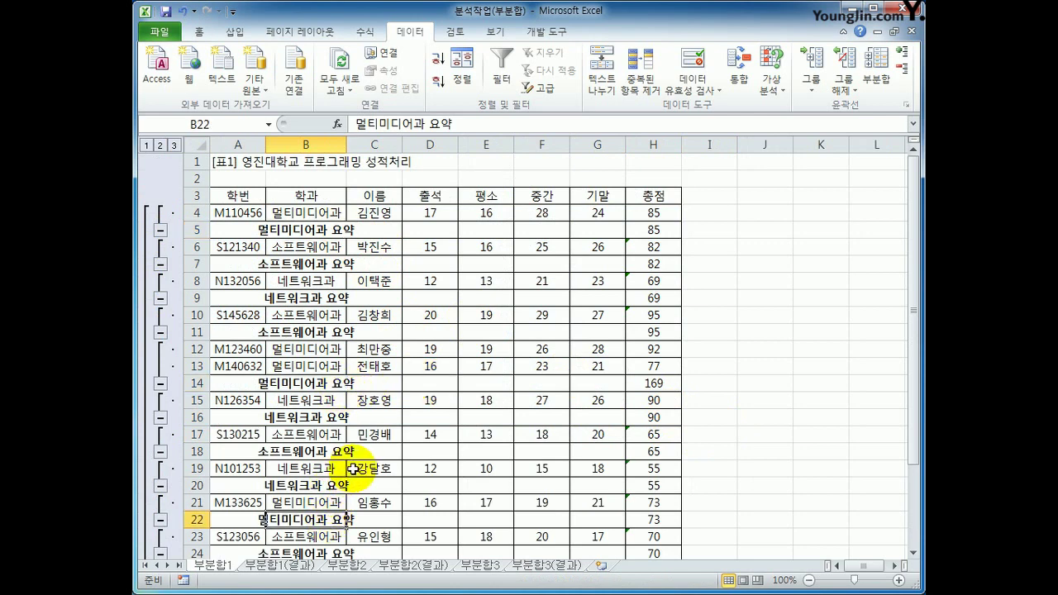
pyautogui.scroll(-2, 353, 468)
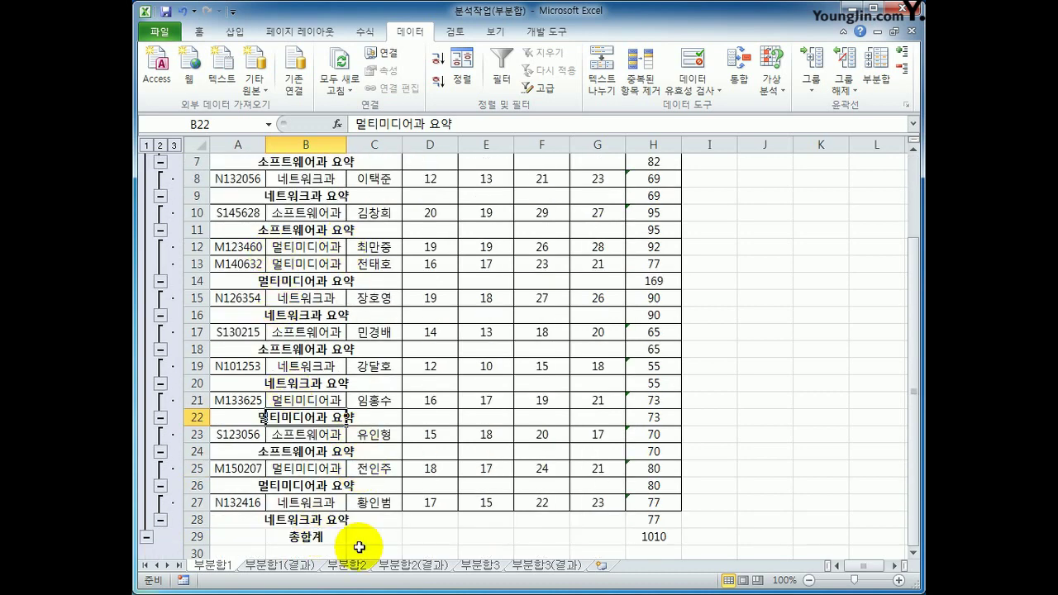
pyautogui.moveTo(307, 244); pyautogui.dragTo(644, 281)
pyautogui.click(312, 299)
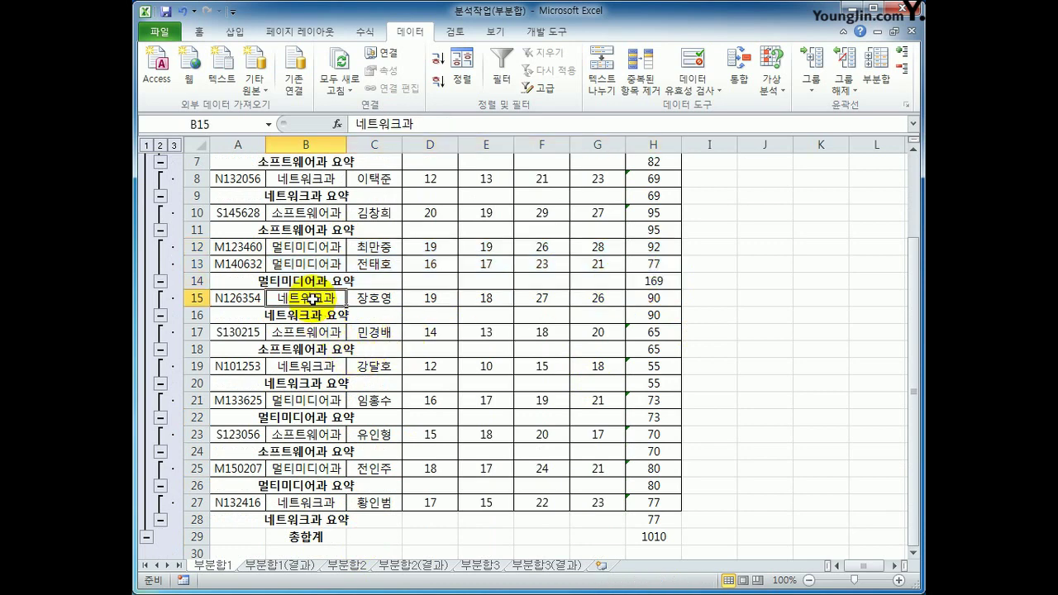
pyautogui.moveTo(313, 299); pyautogui.dragTo(675, 316)
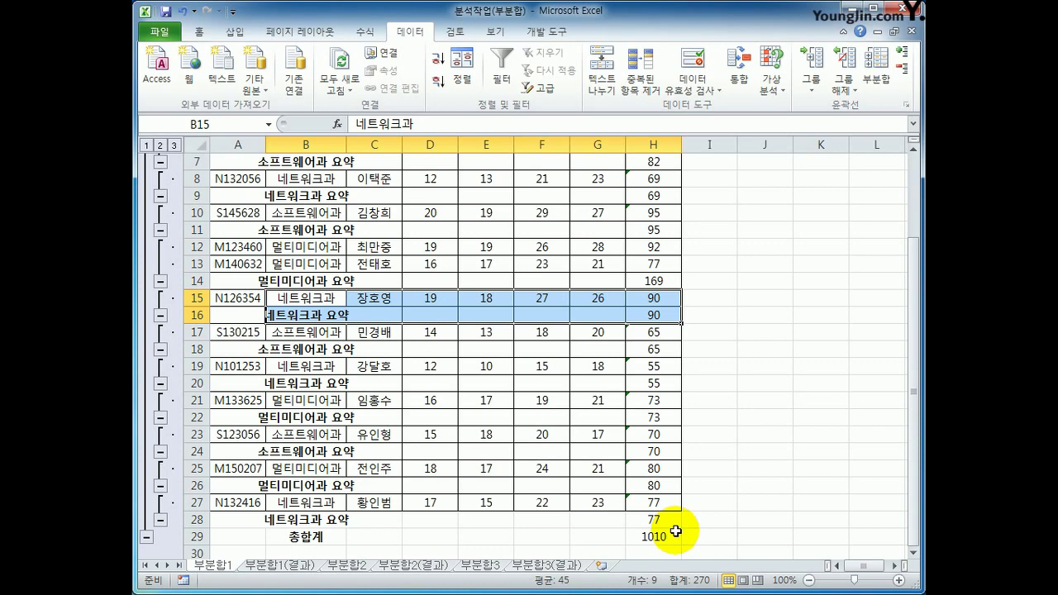
# Step: Remove all subtotals from the unsorted table
pyautogui.scroll(2, 675, 531)
pyautogui.click(322, 231)
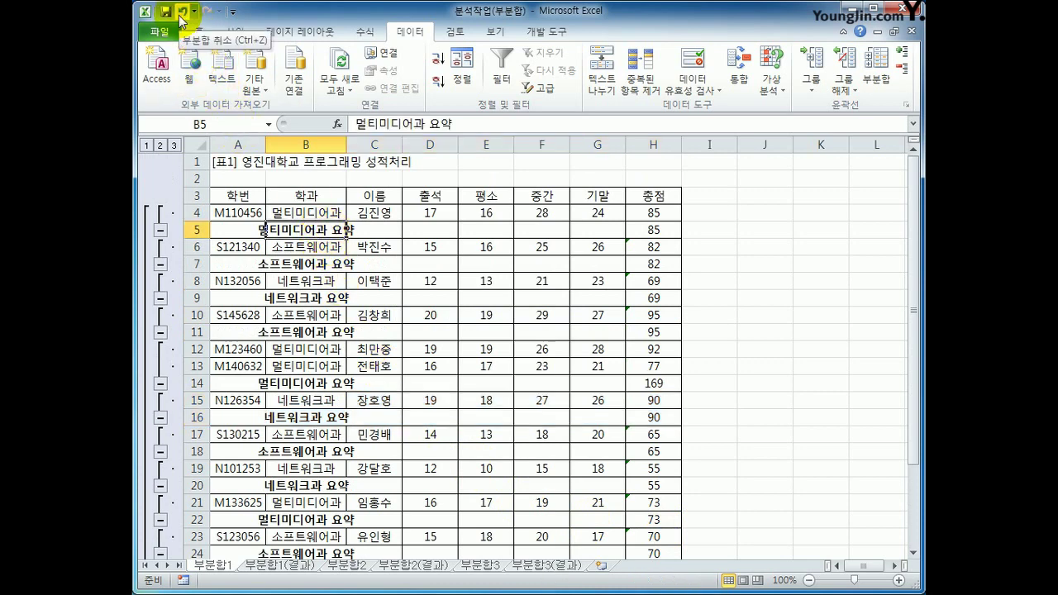
pyautogui.click(875, 79)
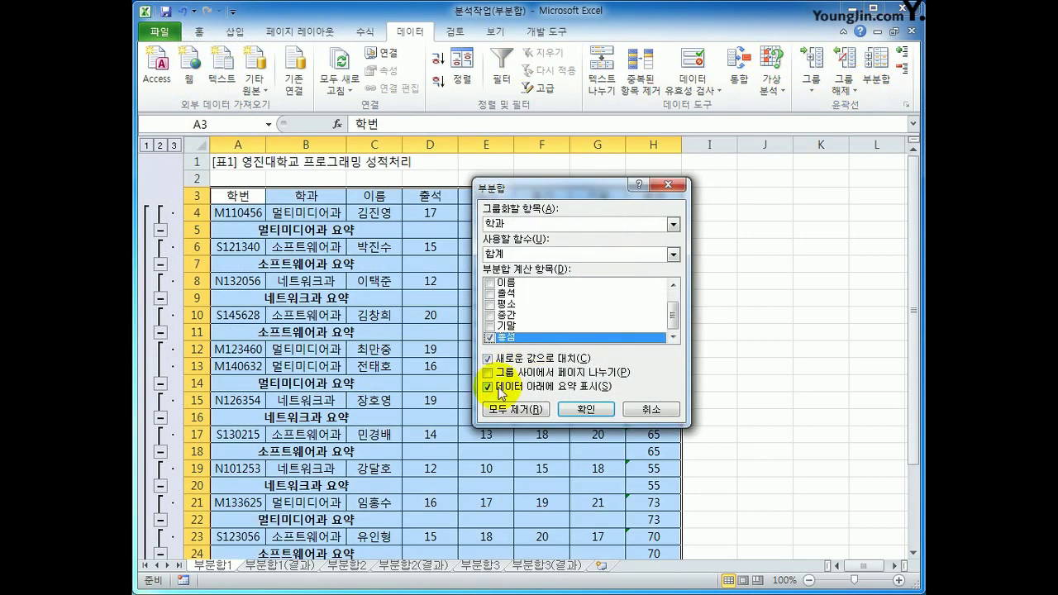
pyautogui.click(512, 408)
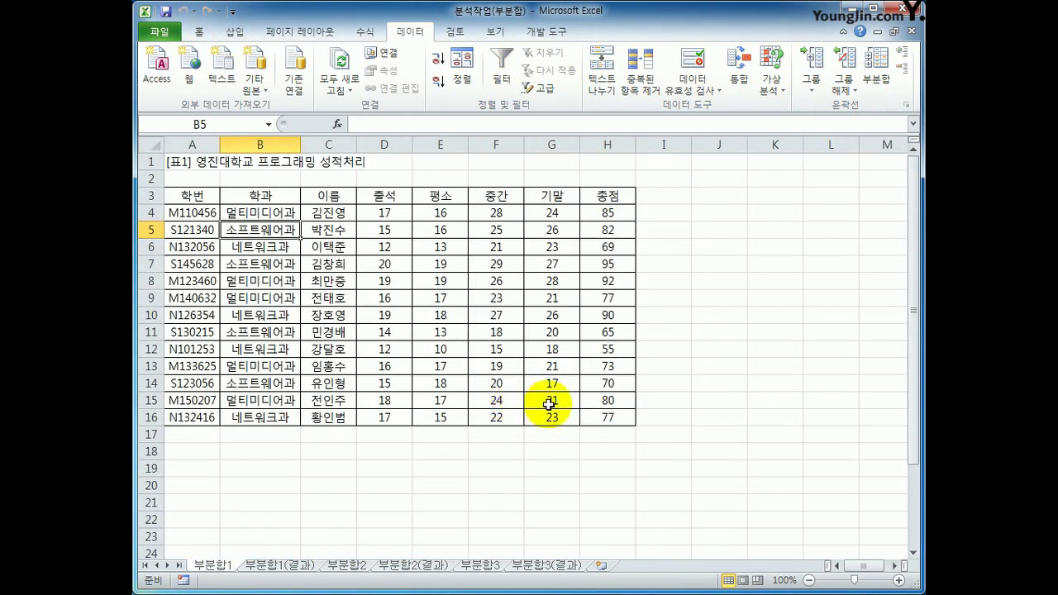
# Step: Sort the table by the 학과 column in descending order
pyautogui.click(261, 197)
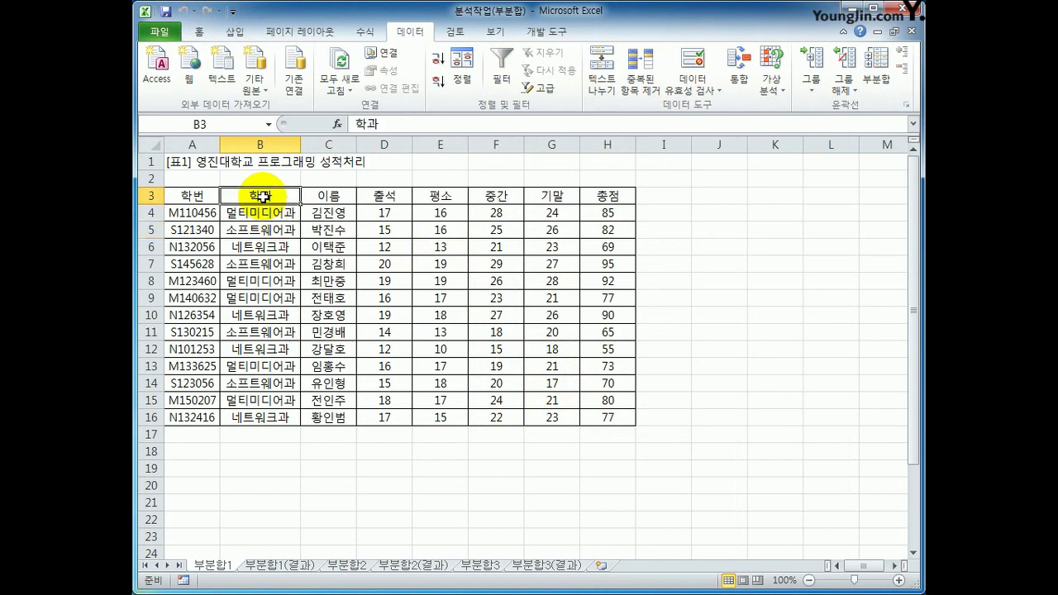
pyautogui.click(436, 83)
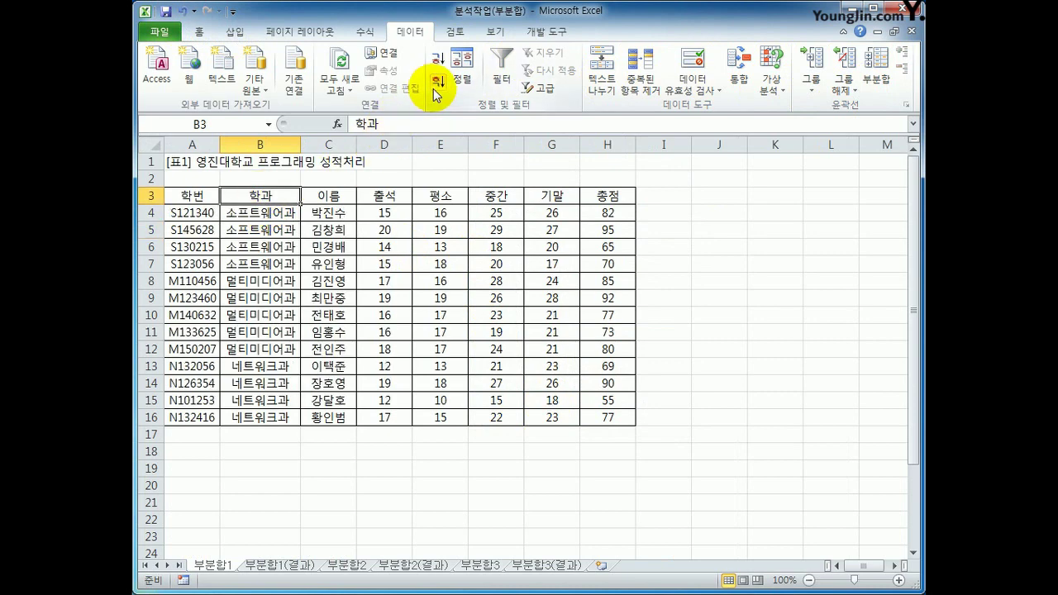
# Step: Subtotal the sorted table by 학과 with the average of 출석 and 평소, and check the averages of the first group
pyautogui.click(881, 90)
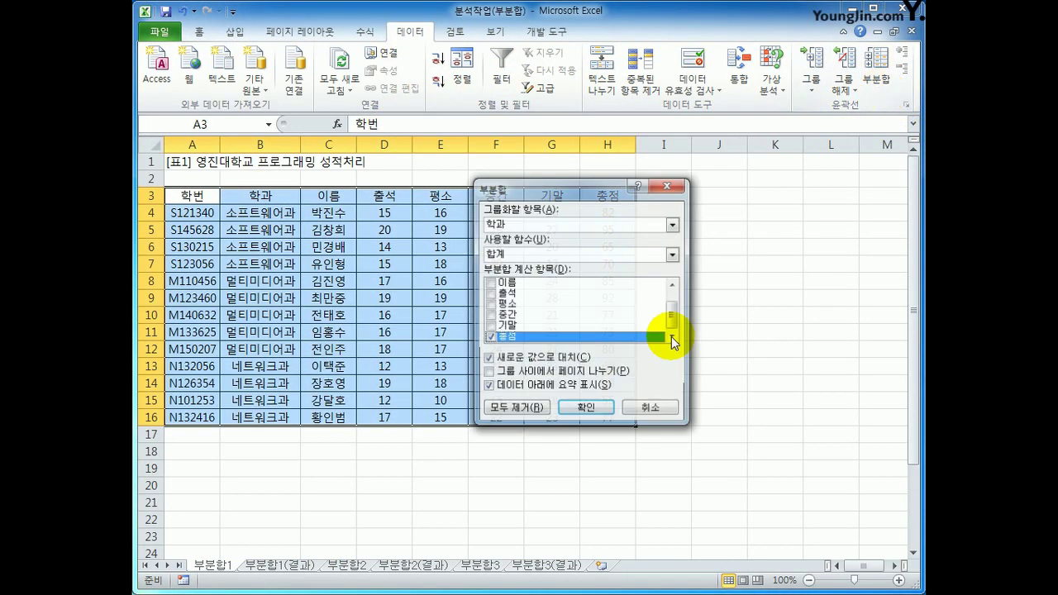
pyautogui.moveTo(578, 184); pyautogui.dragTo(758, 168)
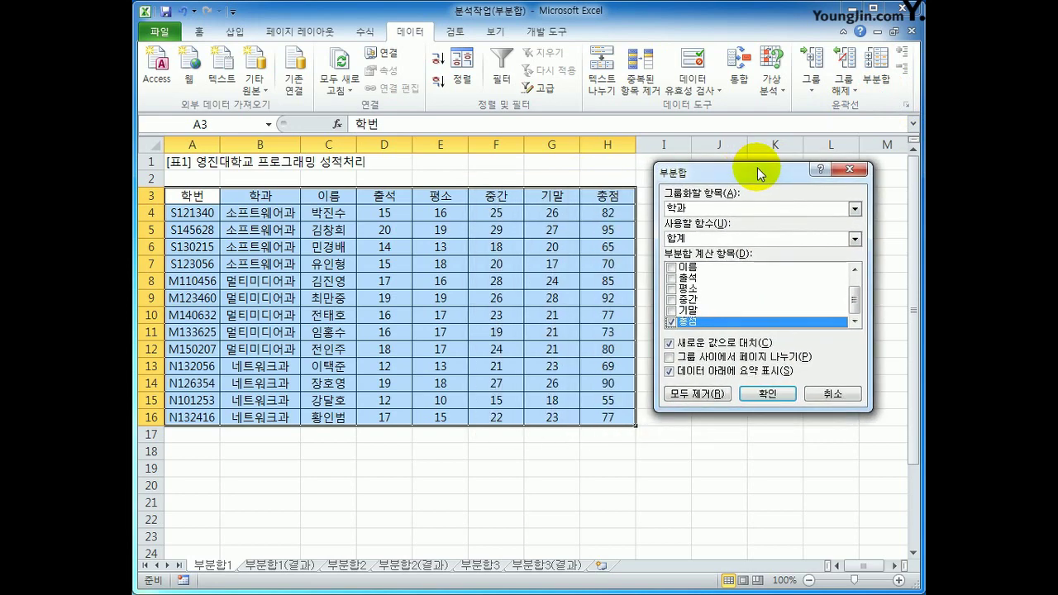
pyautogui.click(671, 322)
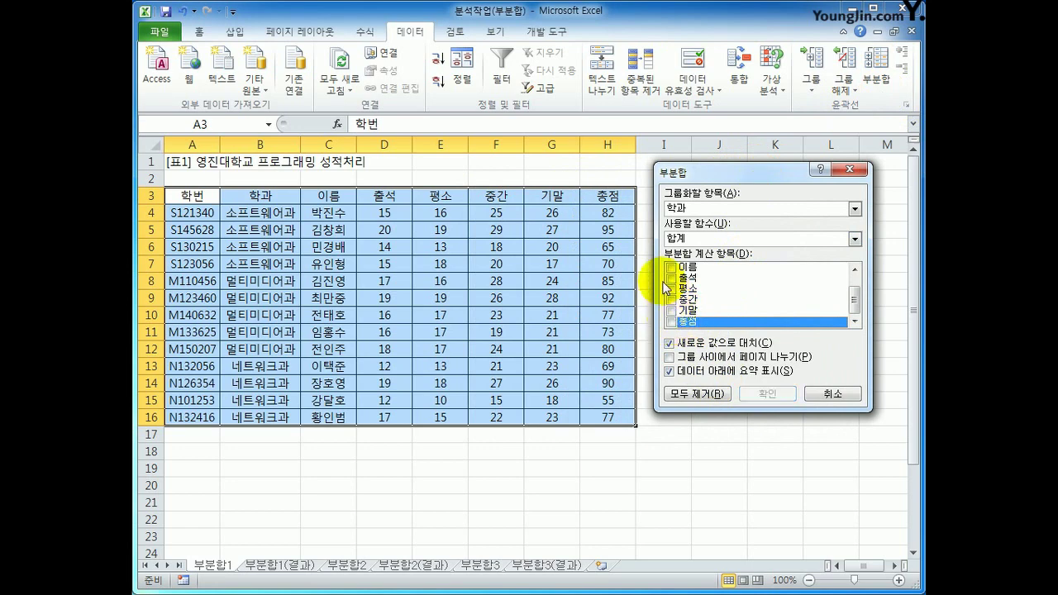
pyautogui.click(672, 279)
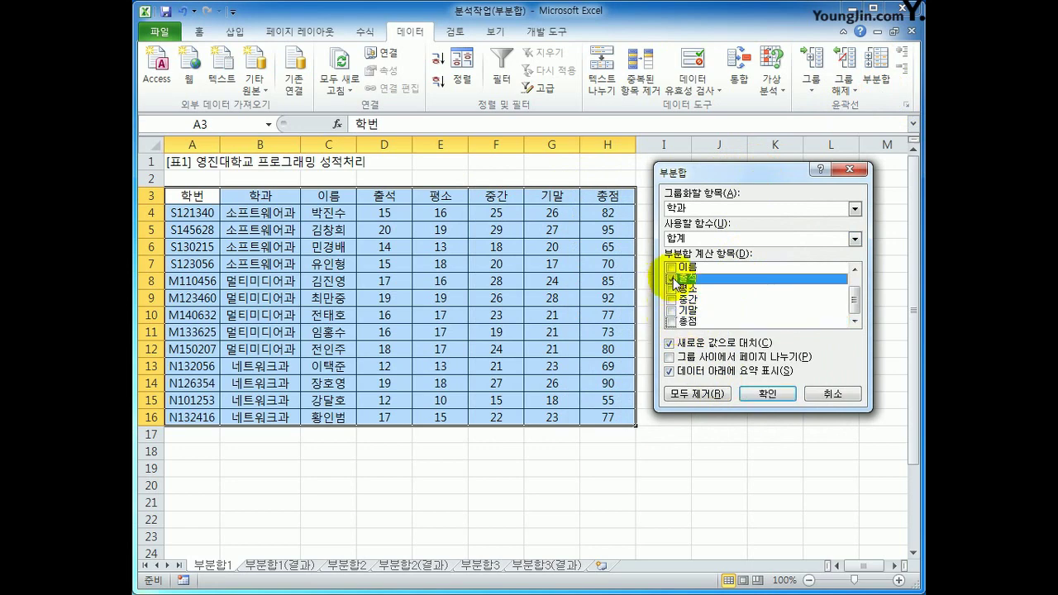
pyautogui.click(671, 290)
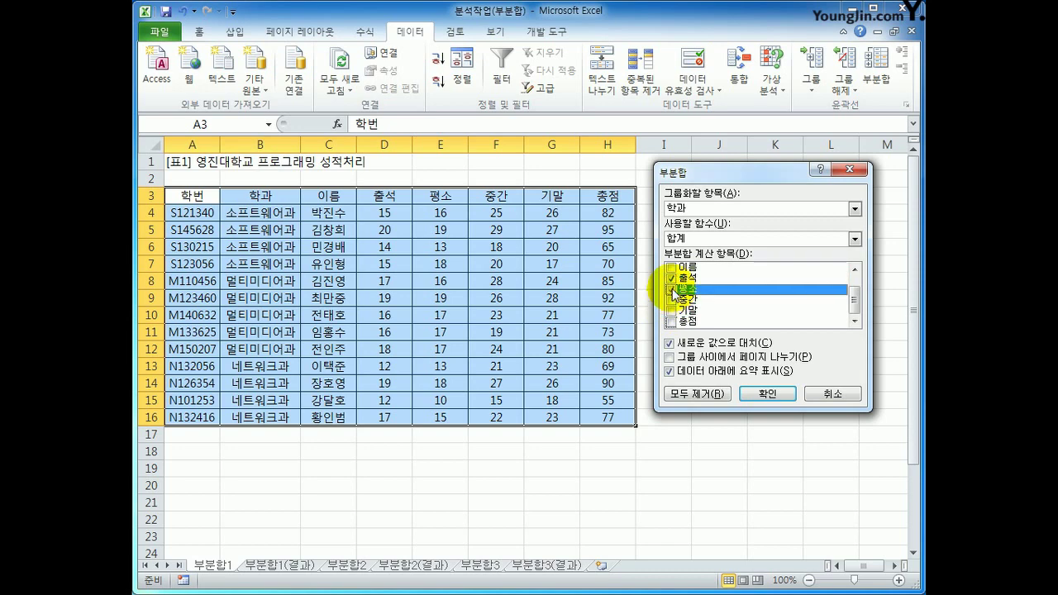
pyautogui.click(701, 239)
pyautogui.click(701, 271)
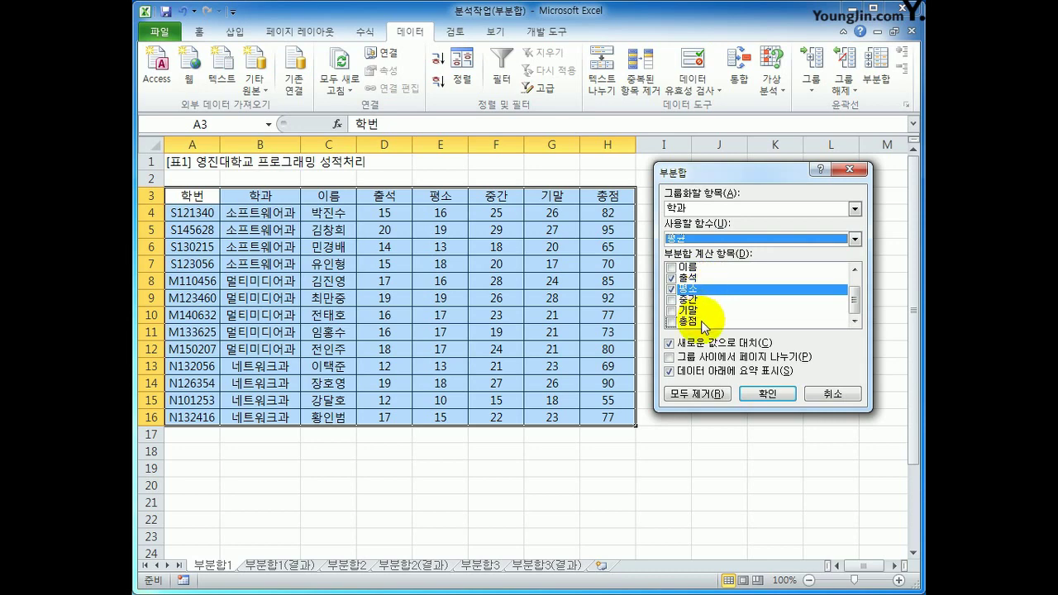
pyautogui.click(753, 395)
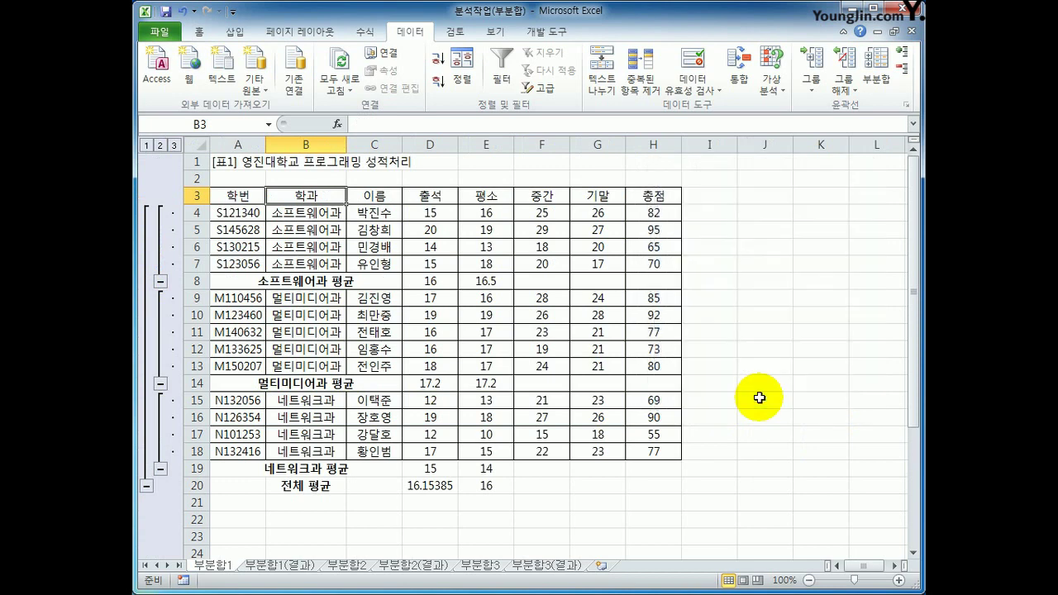
pyautogui.click(327, 283)
pyautogui.click(443, 286)
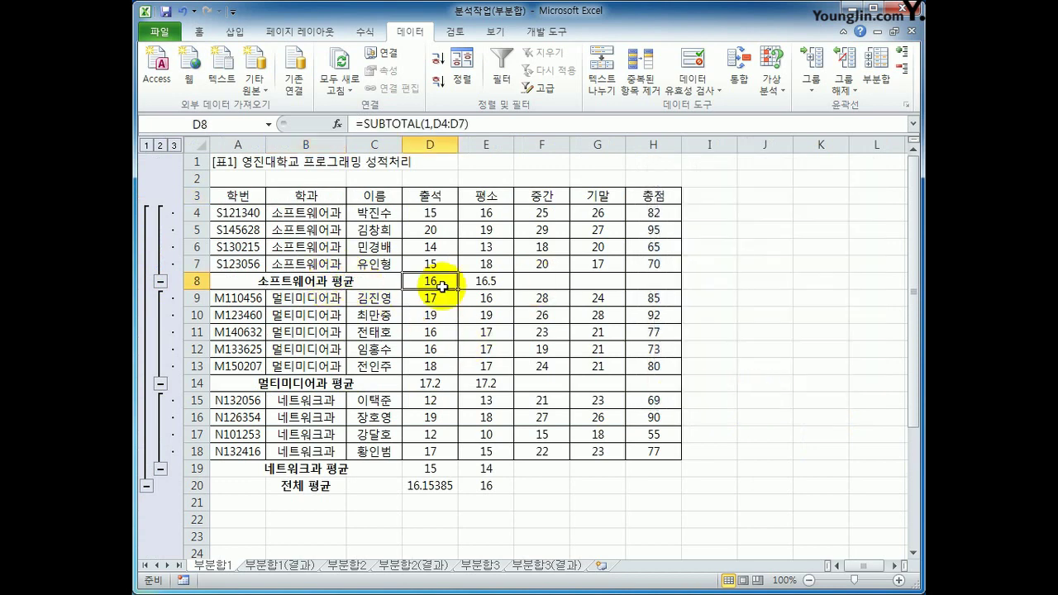
pyautogui.click(500, 282)
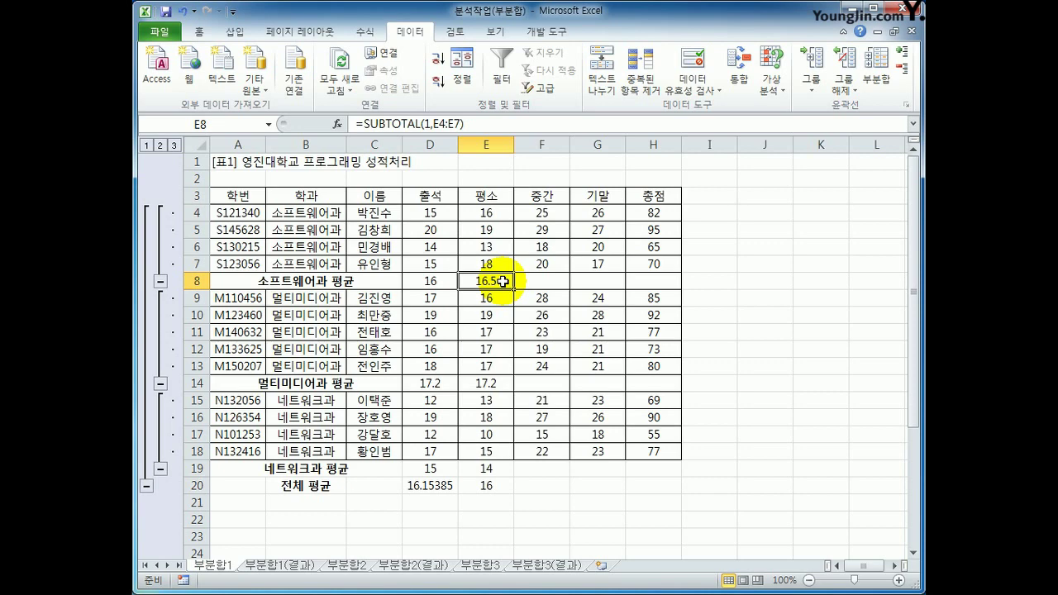
# Step: Replace the average subtotals with the 최대값 of 총점 for each 학과, and undo all subtotals
pyautogui.click(872, 83)
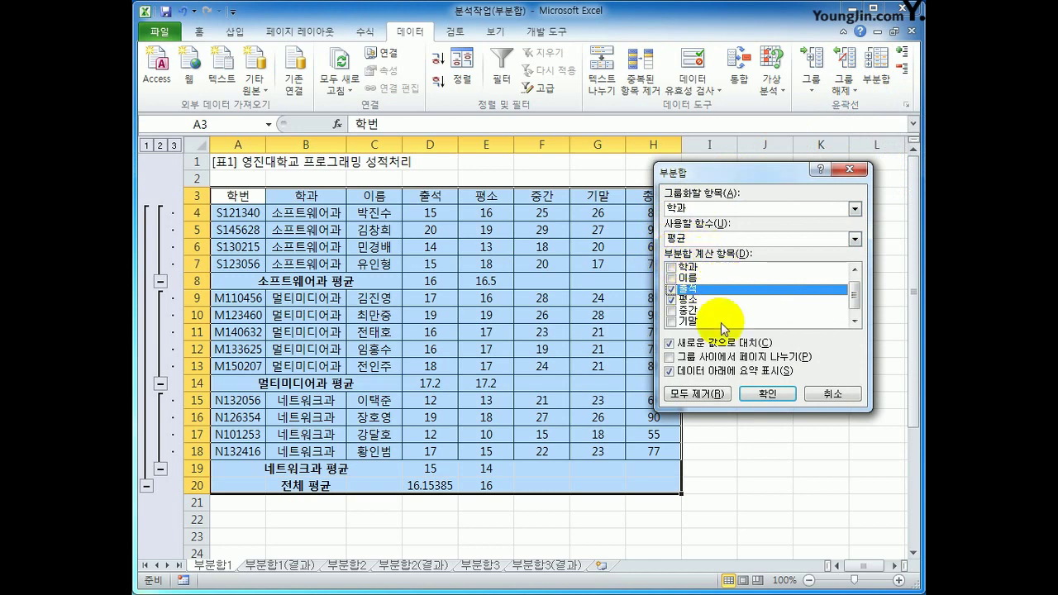
pyautogui.click(670, 290)
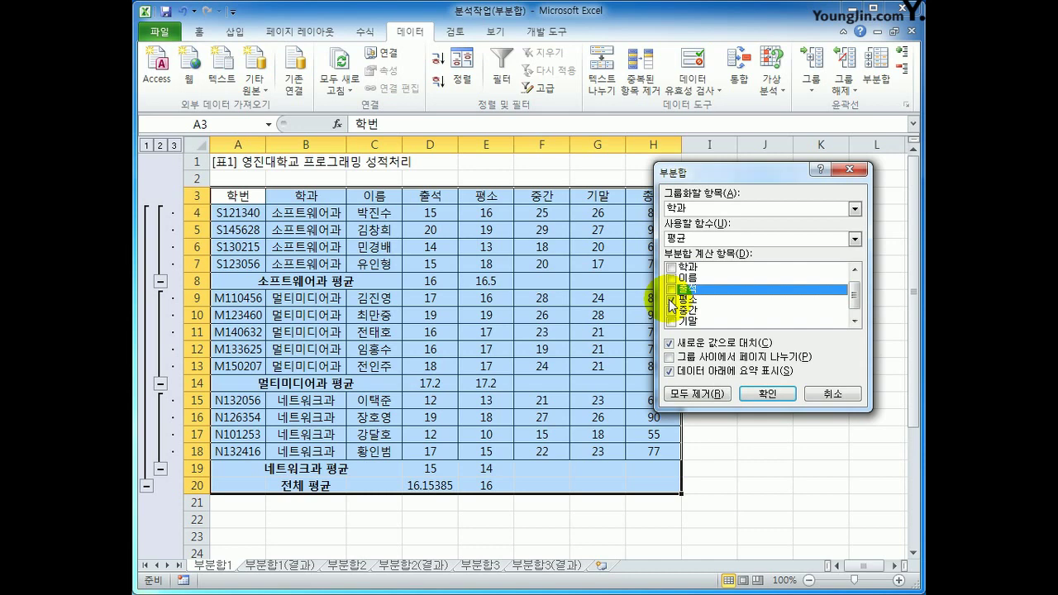
pyautogui.click(672, 306)
pyautogui.click(855, 321)
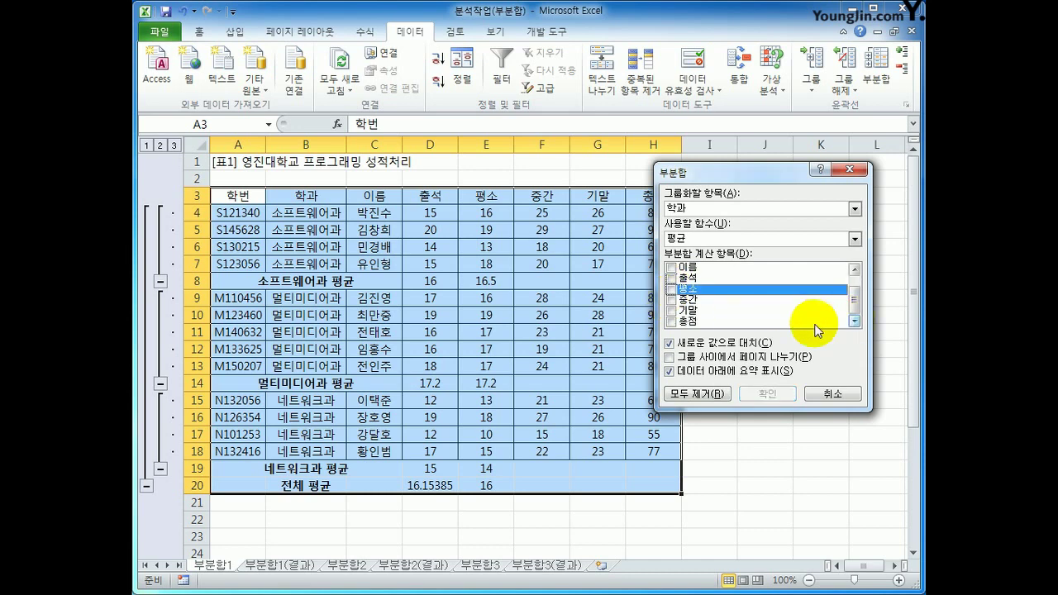
pyautogui.click(671, 321)
pyautogui.click(698, 242)
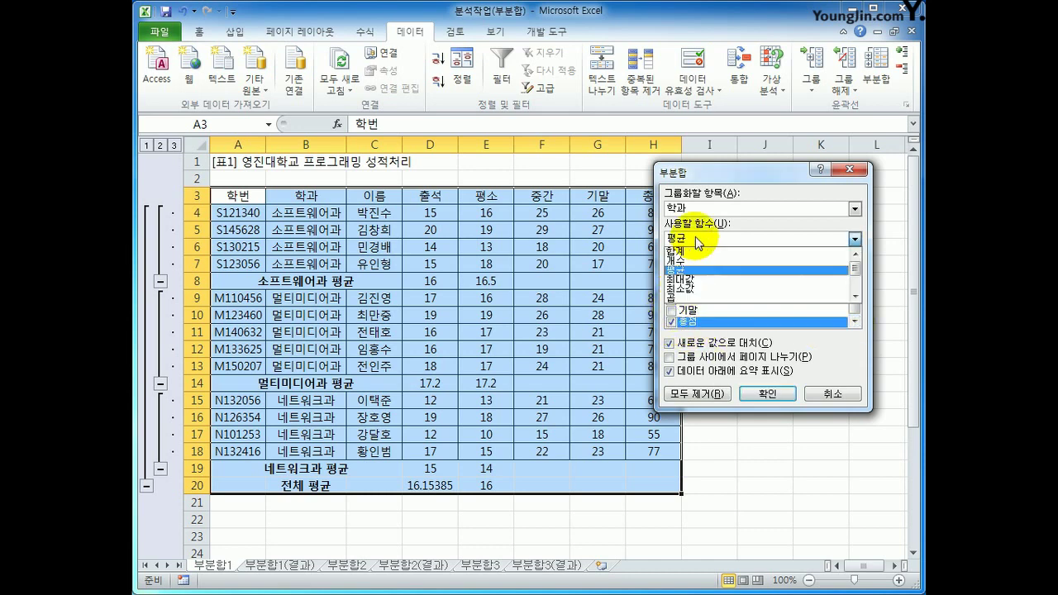
pyautogui.click(709, 281)
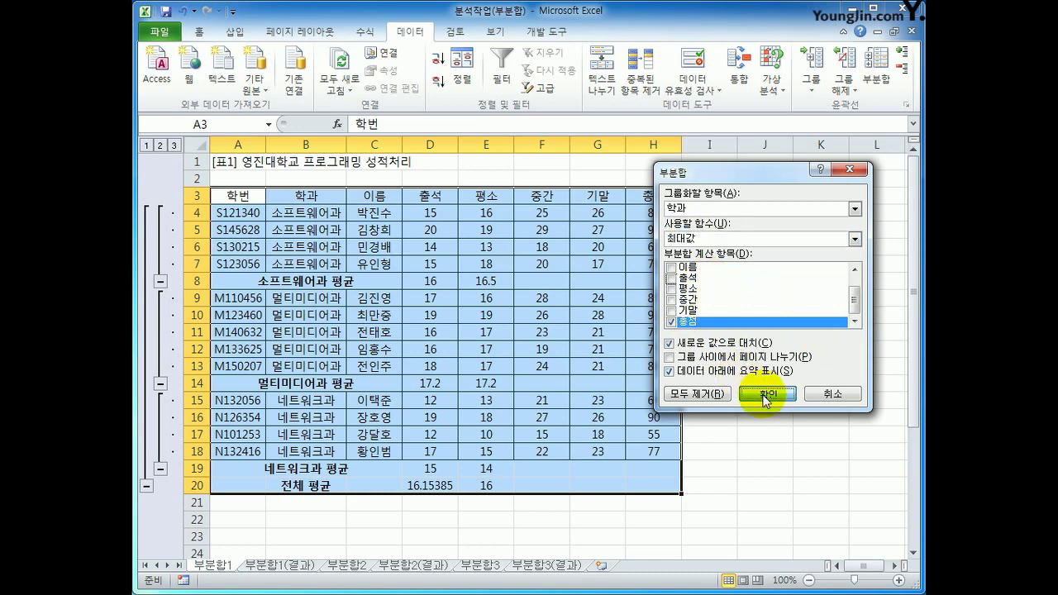
pyautogui.click(762, 392)
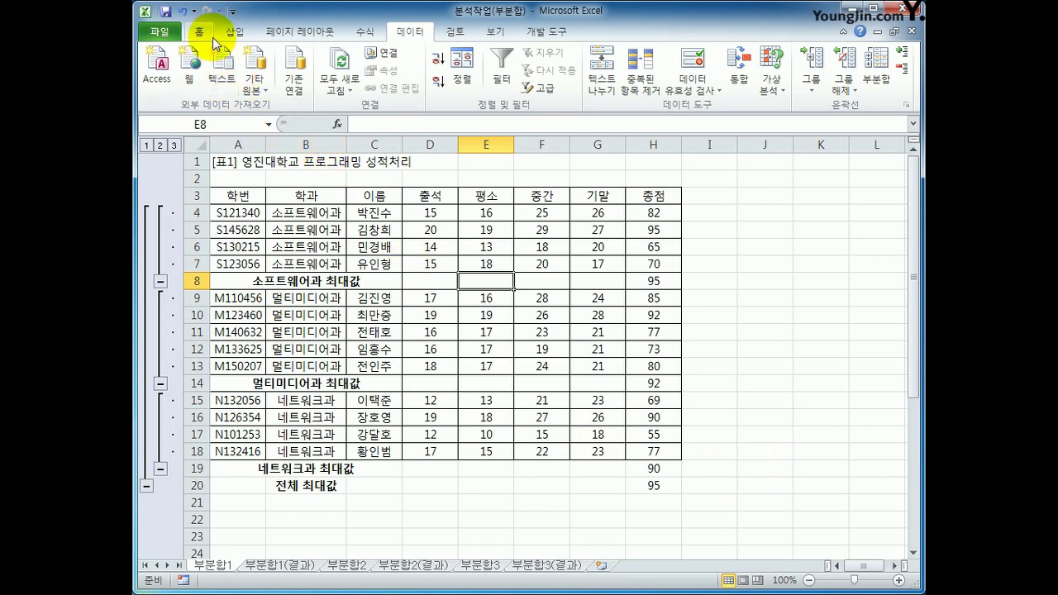
pyautogui.click(183, 12)
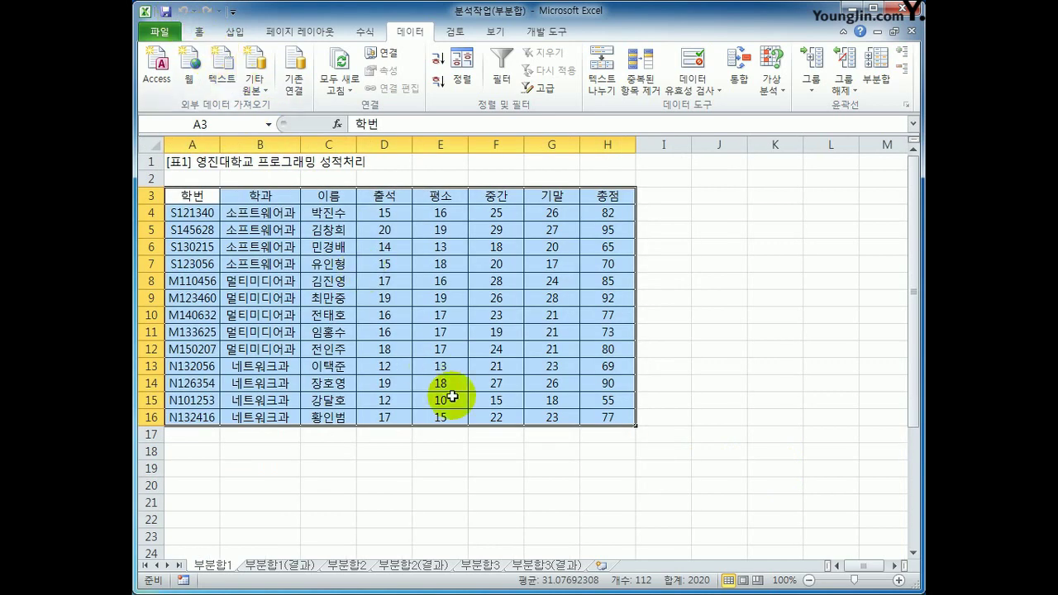
# Step: Subtotal the sorted table by 학과 with the 평균 of 출석 and 평소
pyautogui.click(877, 71)
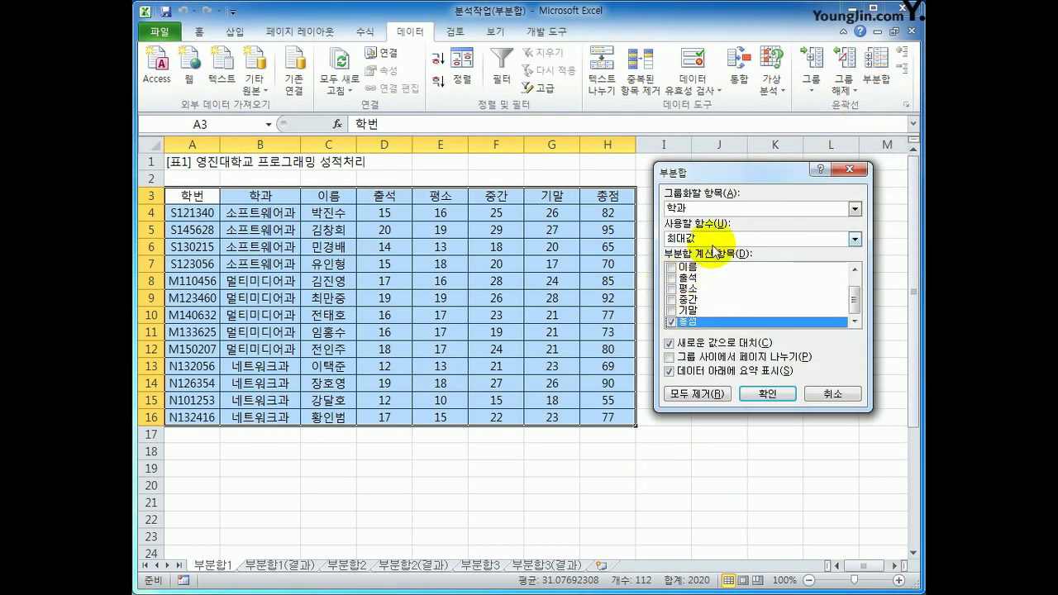
pyautogui.click(704, 239)
pyautogui.click(701, 270)
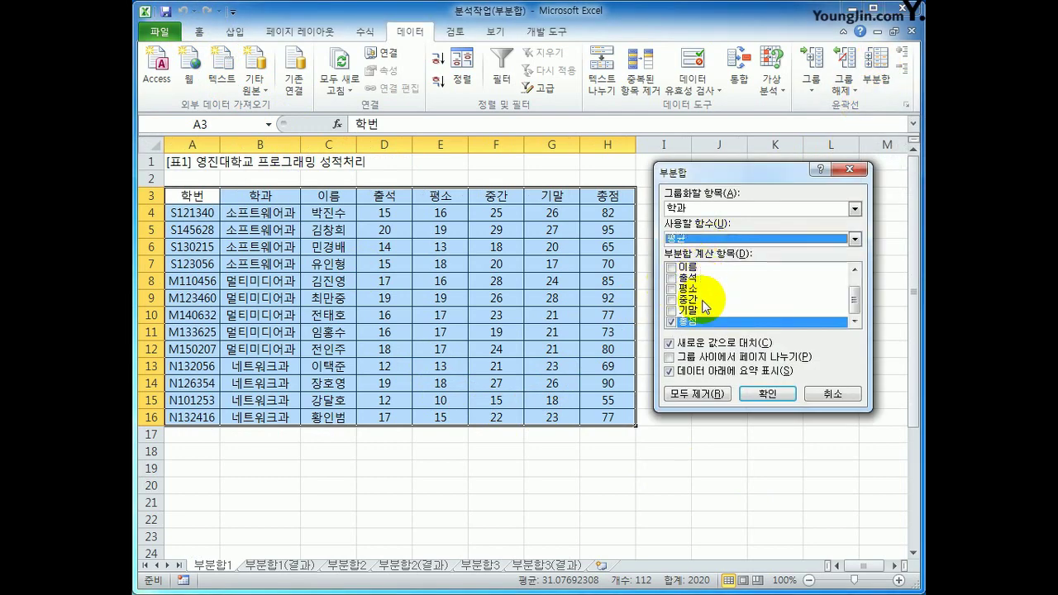
pyautogui.click(671, 322)
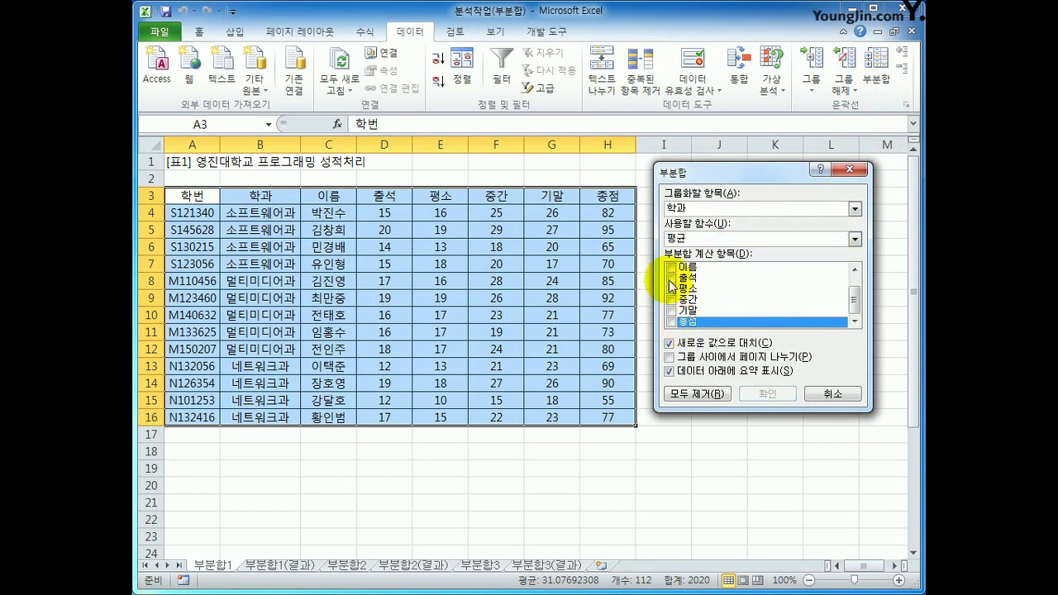
pyautogui.click(671, 278)
pyautogui.click(673, 290)
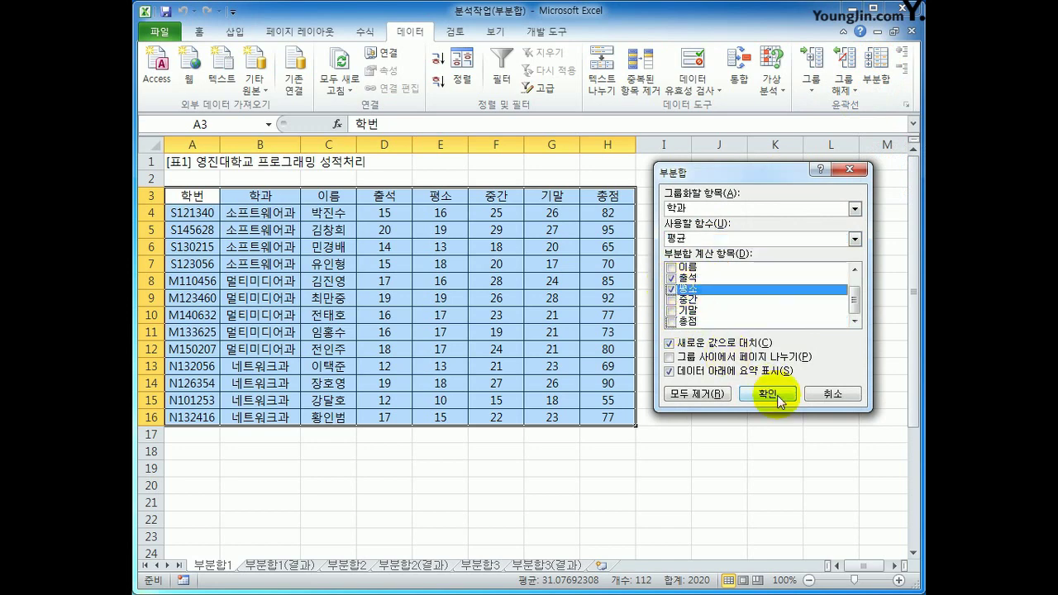
pyautogui.click(770, 393)
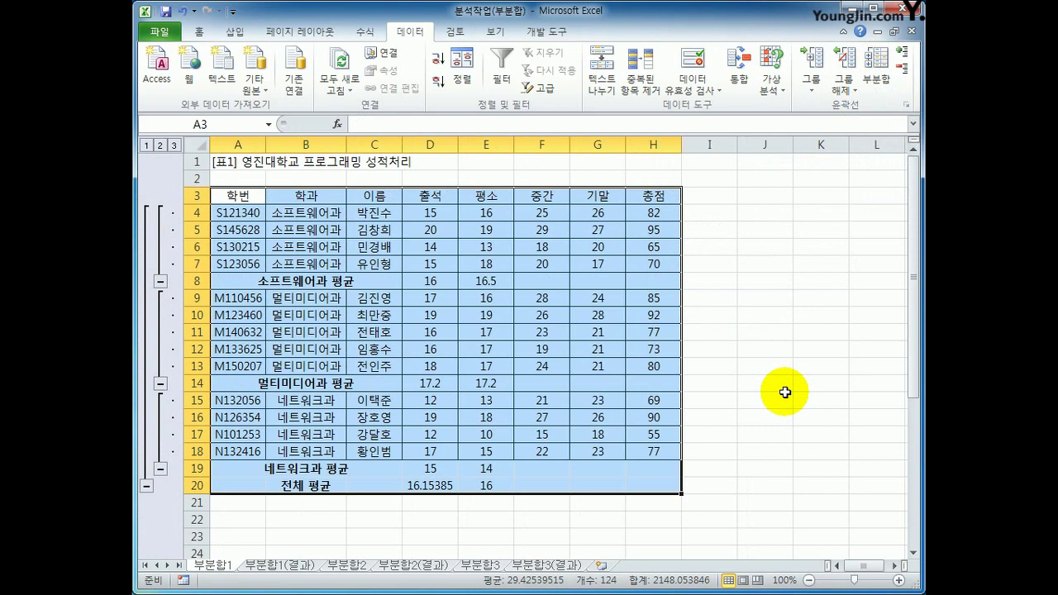
# Step: Add a second subtotal per 학과 with the 최대값 of 총점, keeping the existing average subtotals
pyautogui.click(876, 66)
pyautogui.click(744, 240)
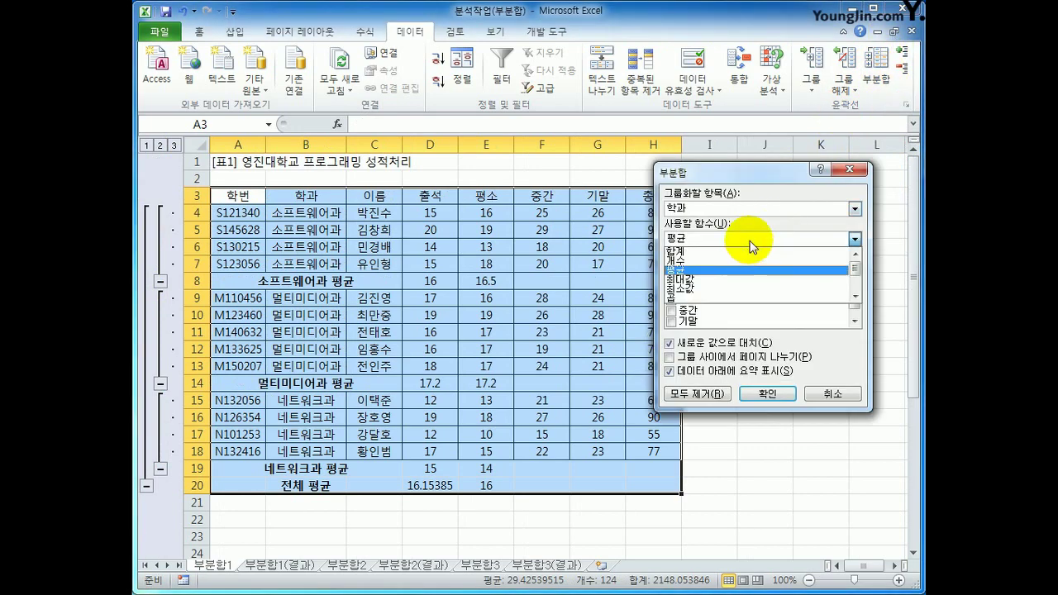
pyautogui.click(741, 281)
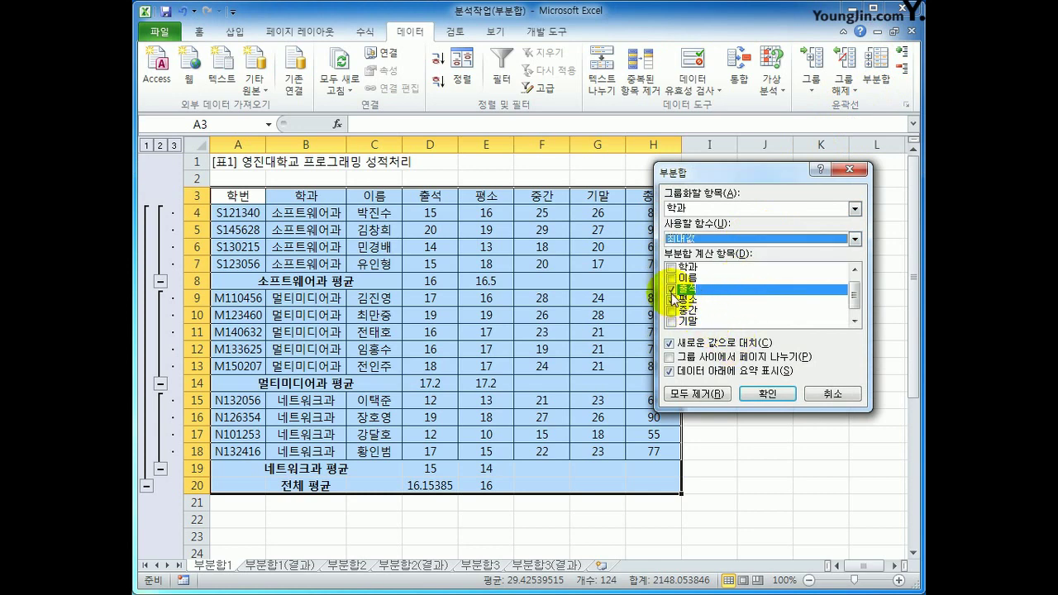
pyautogui.click(671, 289)
pyautogui.click(670, 300)
pyautogui.moveTo(855, 299); pyautogui.dragTo(855, 307)
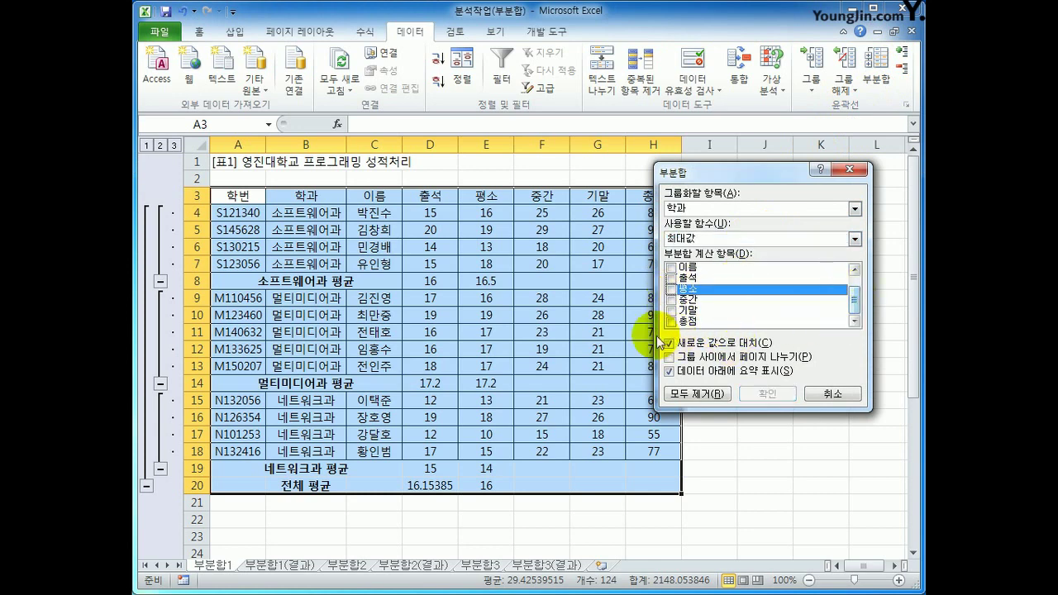
pyautogui.click(670, 321)
pyautogui.click(691, 345)
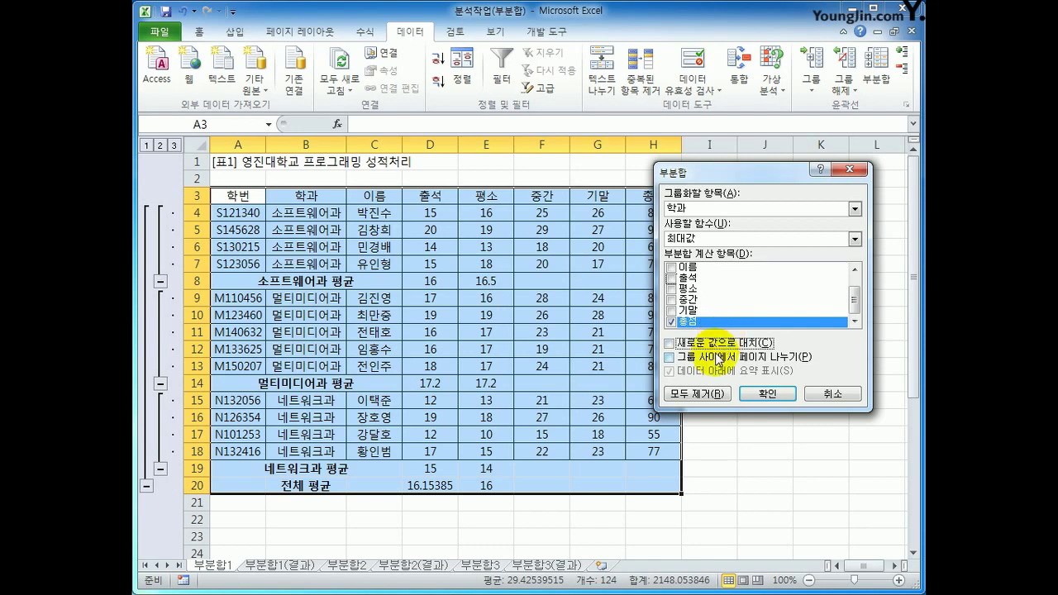
pyautogui.click(766, 394)
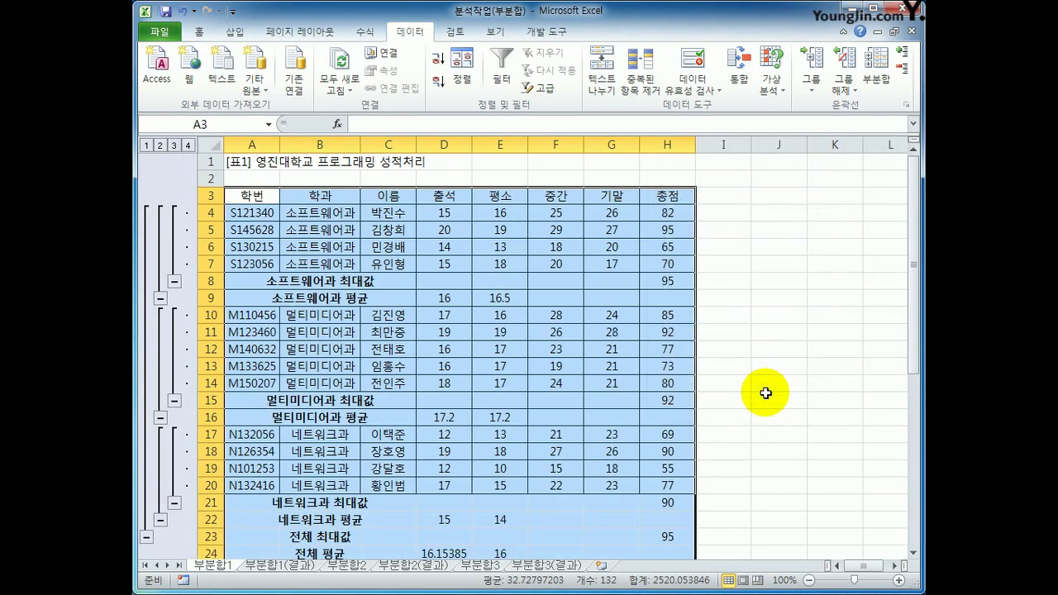
pyautogui.click(765, 392)
# Step: Examine the 소프트웨어과 subtotal labels and compare the nested subtotals with sheet 부분합1(결과)
pyautogui.click(337, 299)
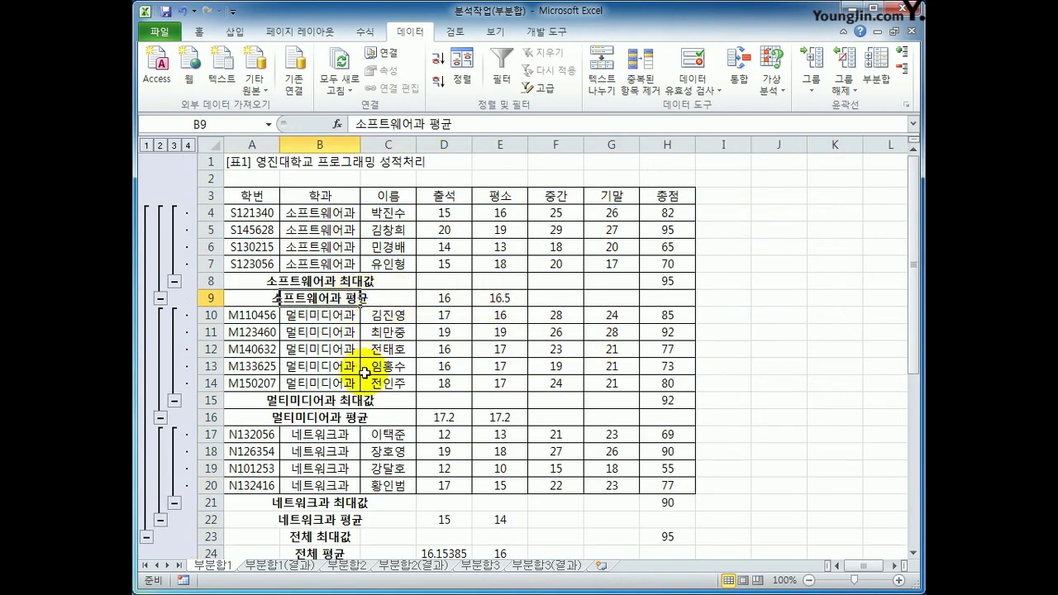
pyautogui.click(340, 280)
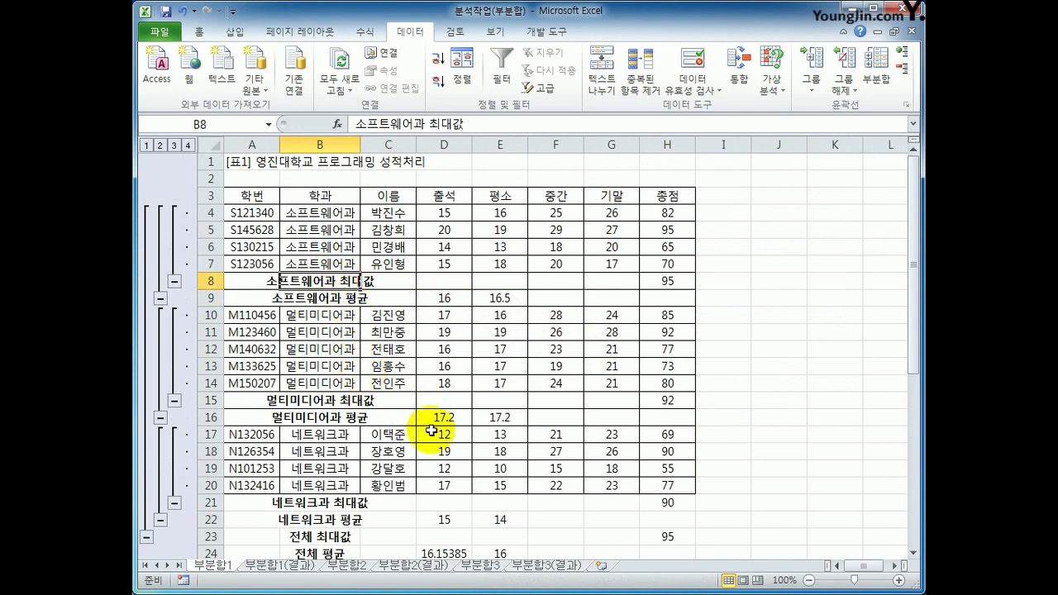
pyautogui.click(289, 566)
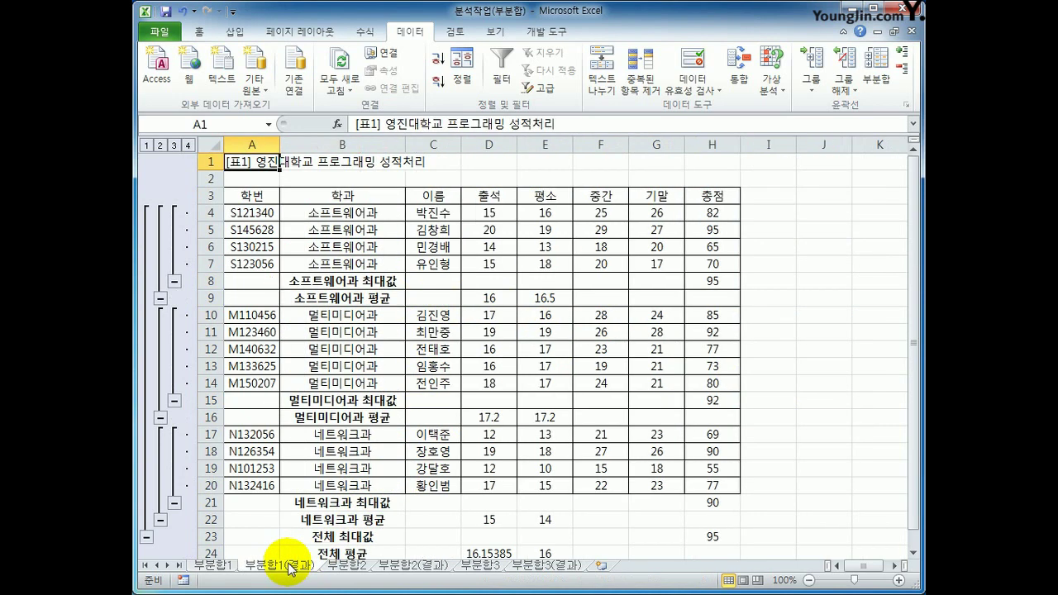
pyautogui.click(222, 567)
pyautogui.click(237, 567)
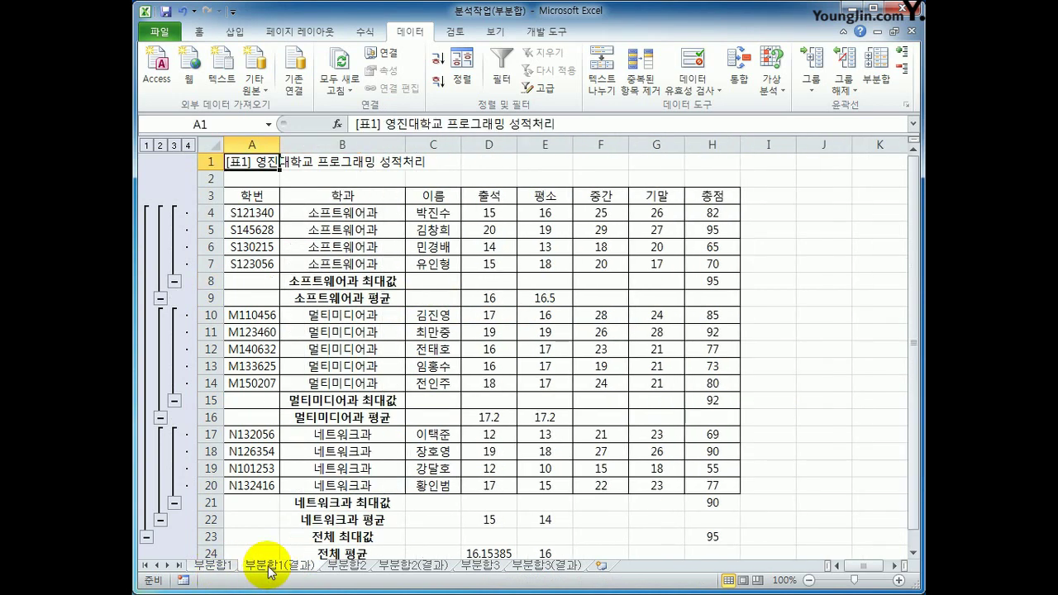
pyautogui.click(234, 567)
pyautogui.click(294, 568)
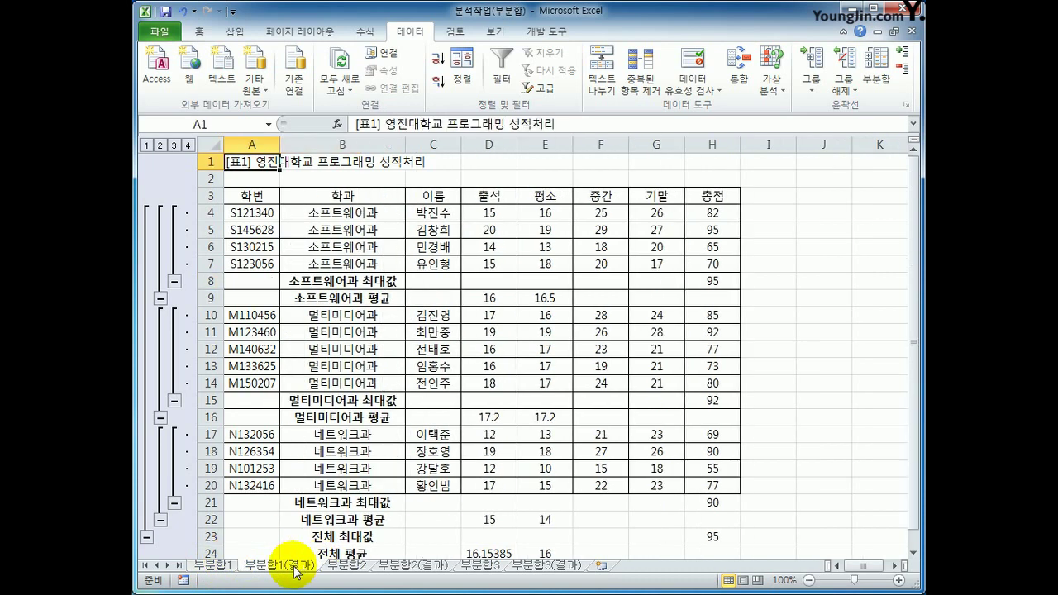
pyautogui.click(219, 566)
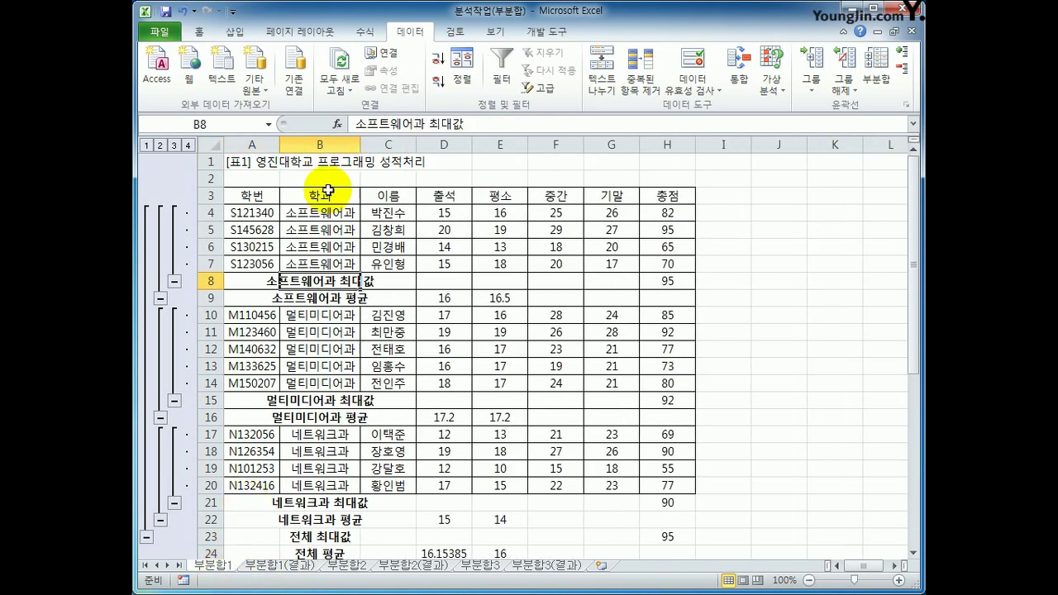
# Step: Fit the width of column B on sheet 부분합1 to its contents and compare the sheet with 부분합1(결과)
pyautogui.doubleClick(360, 146)
pyautogui.click(249, 568)
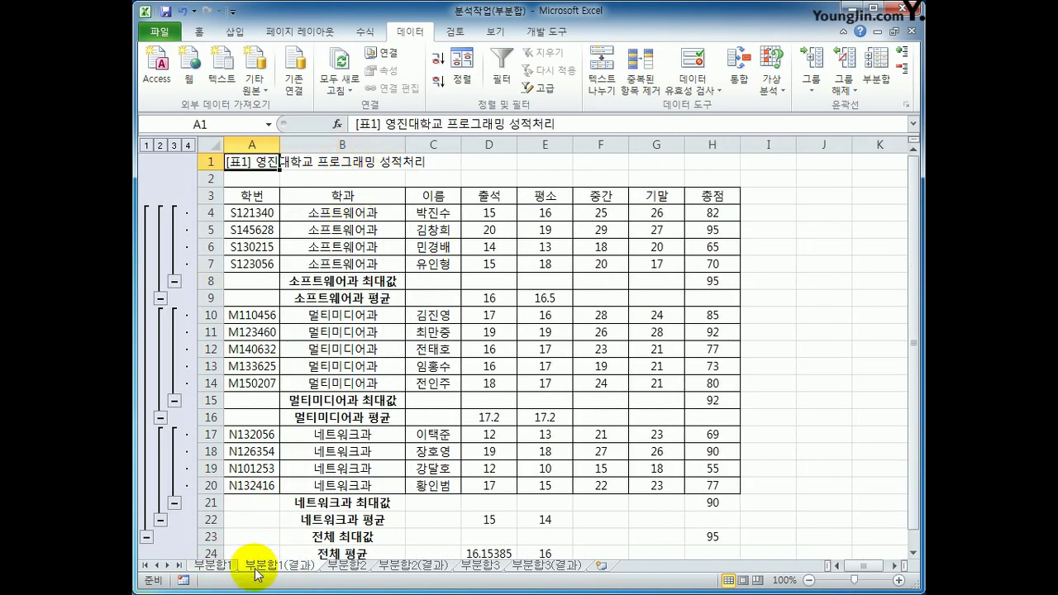
pyautogui.click(229, 571)
pyautogui.click(281, 568)
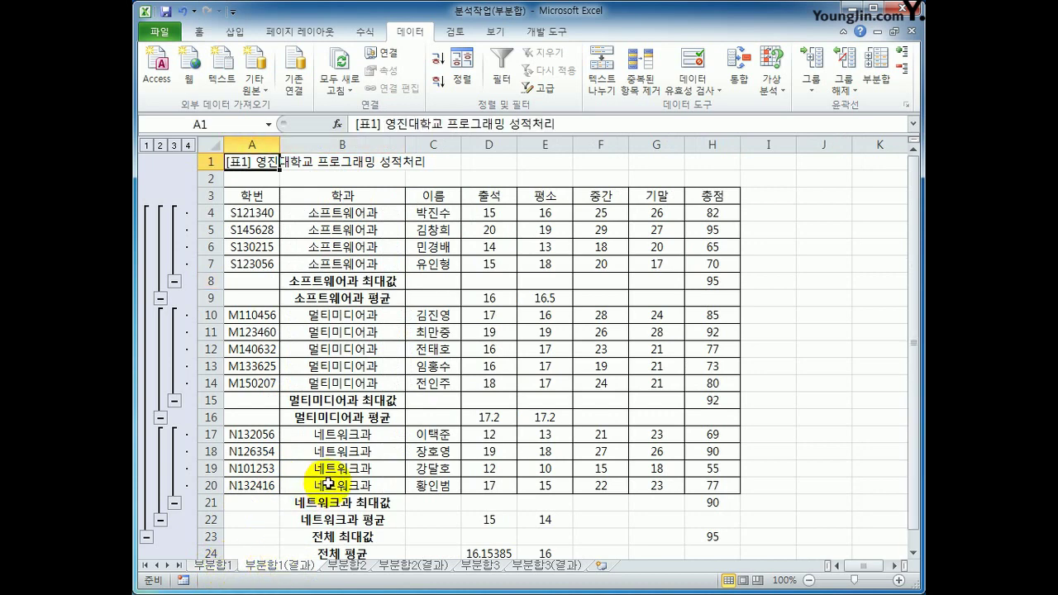
# Step: Sort the 소양인증포인트 현황 table on sheet 부분합2 by 학과 in ascending order
pyautogui.click(336, 568)
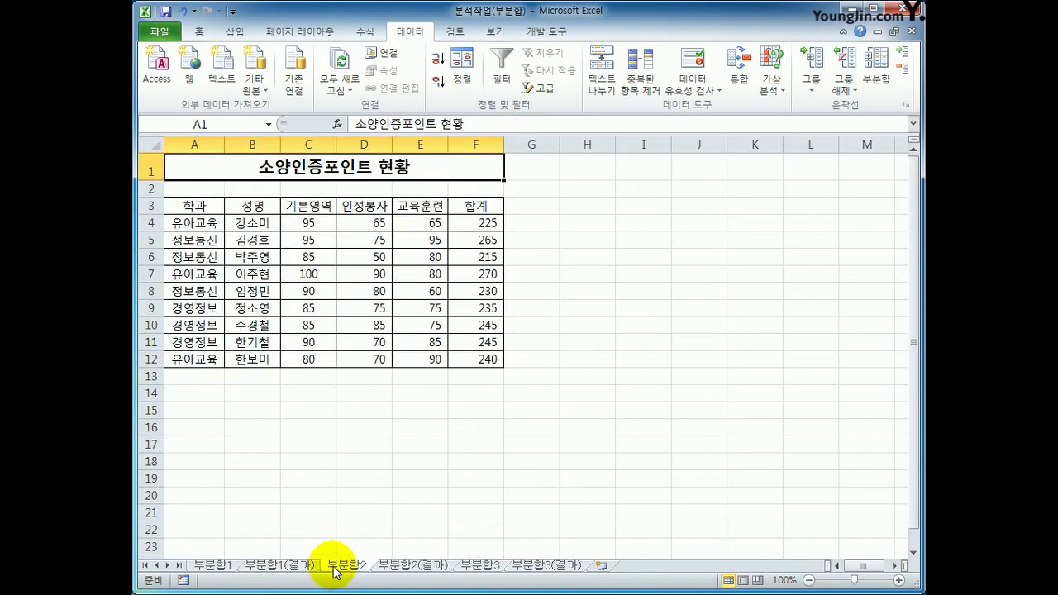
pyautogui.click(217, 206)
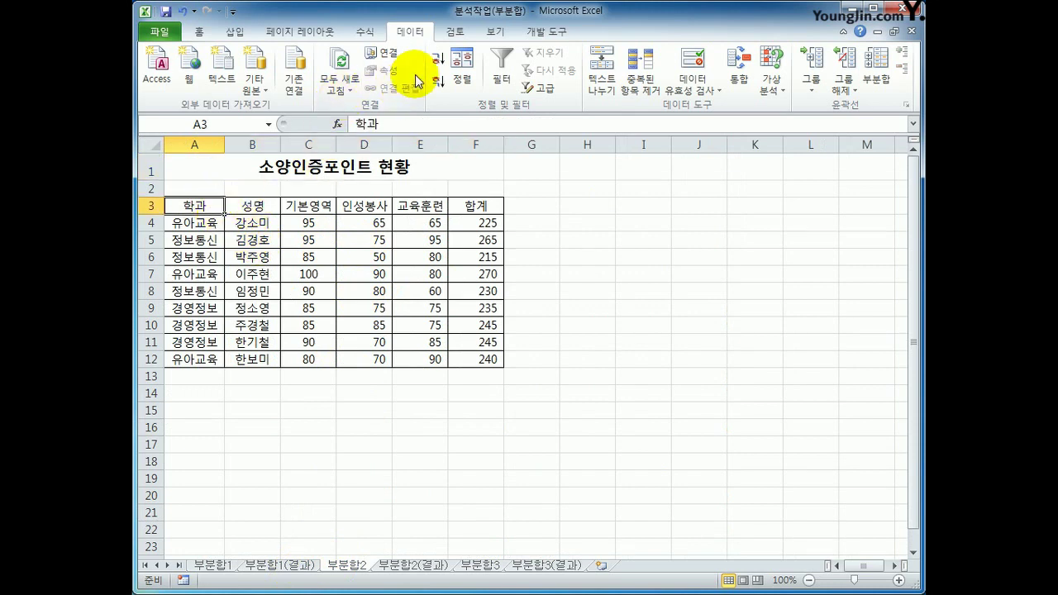
pyautogui.click(438, 63)
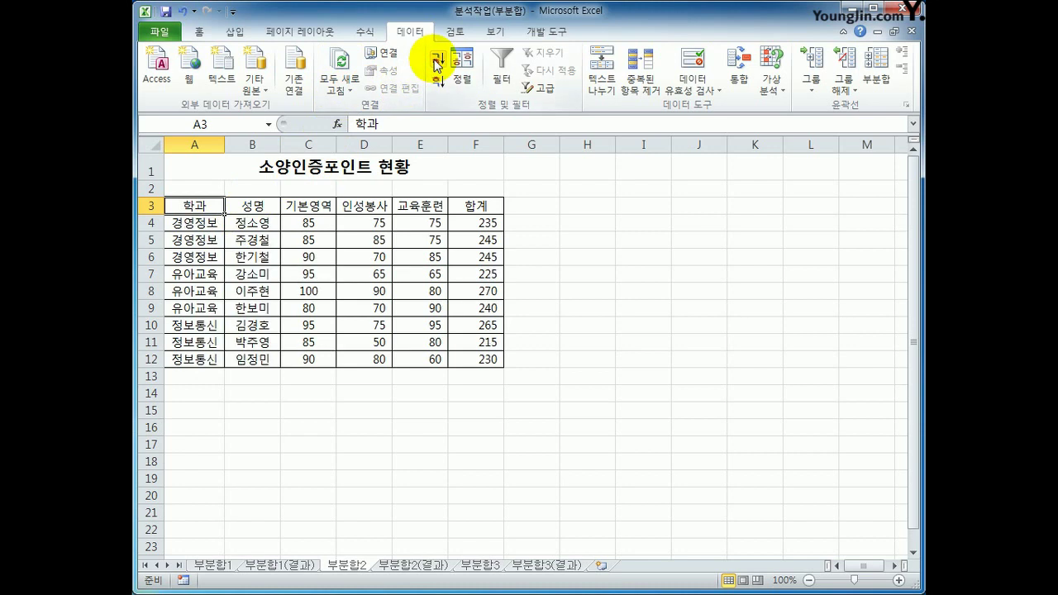
# Step: Subtotal the 소양인증포인트 현황 table by 학과 with the 최소값 of 합계
pyautogui.click(874, 76)
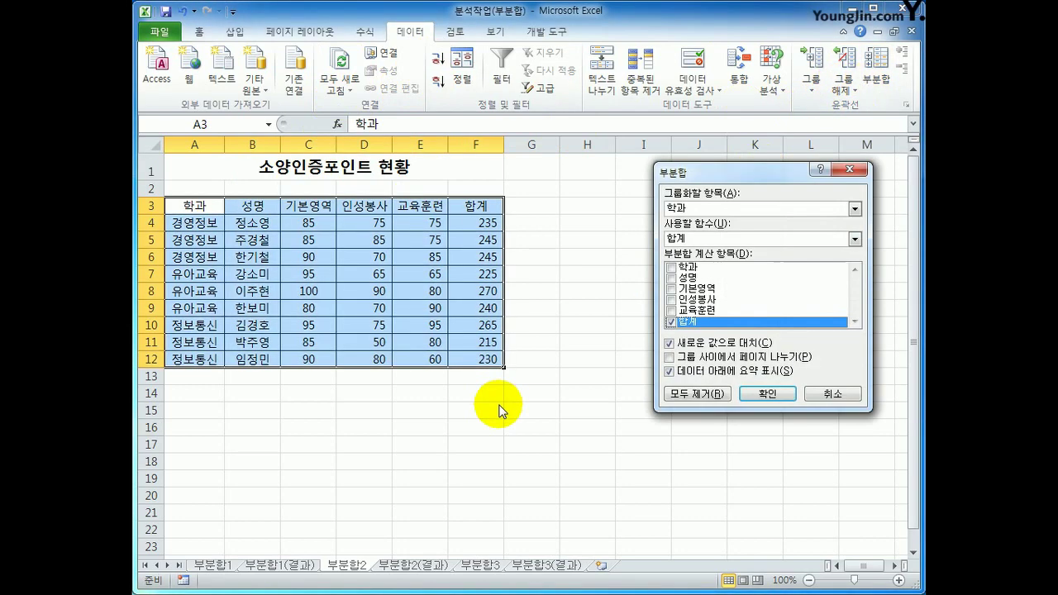
pyautogui.click(717, 239)
pyautogui.click(704, 291)
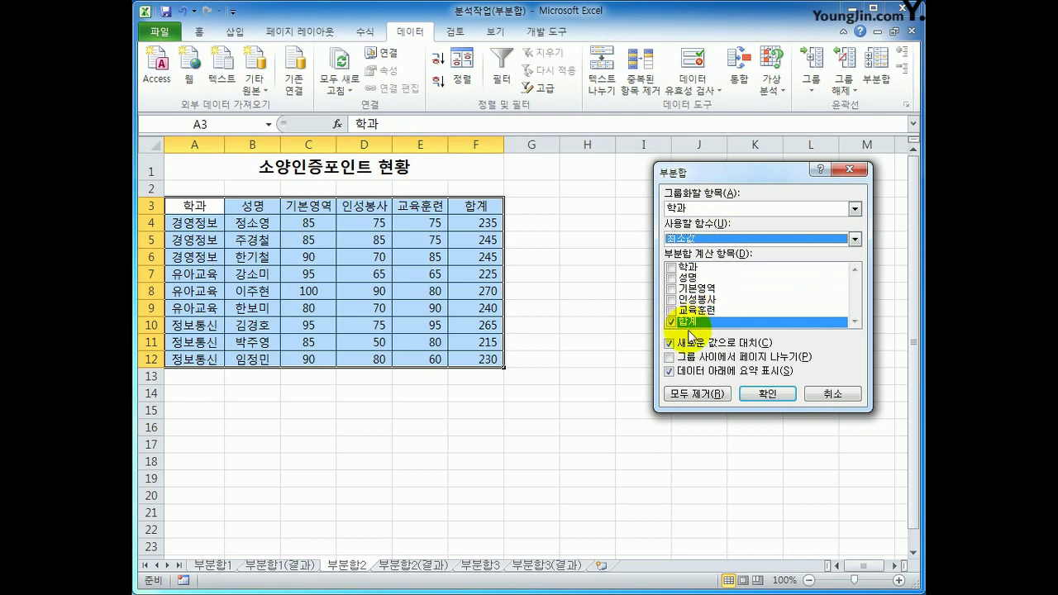
pyautogui.click(774, 395)
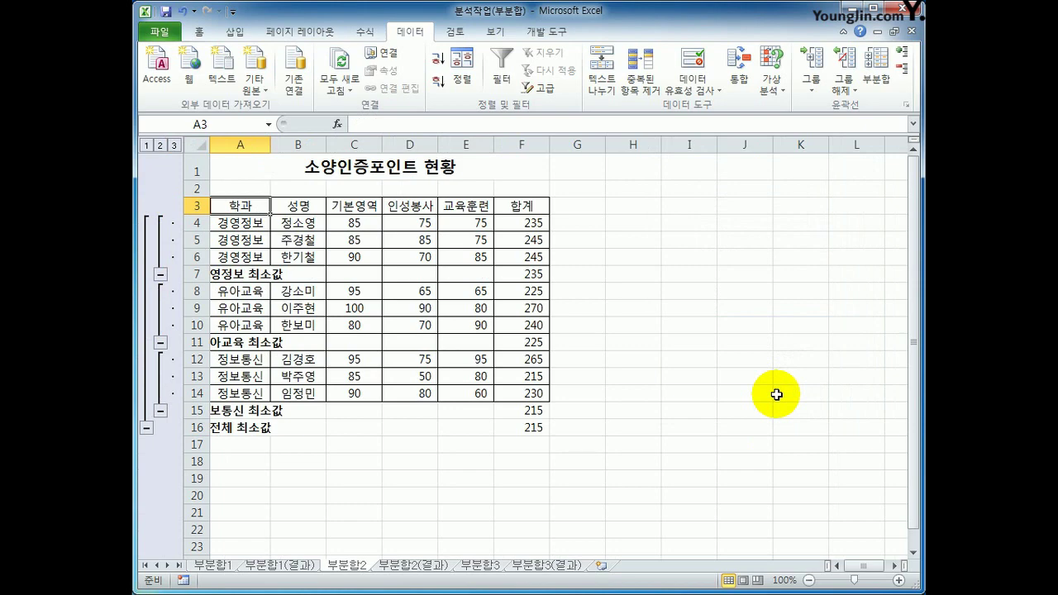
# Step: Add a second subtotal per 학과 with the 평균 of 기본영역, 인성봉사 and 교육훈련, keeping the existing minimum subtotals
pyautogui.click(874, 79)
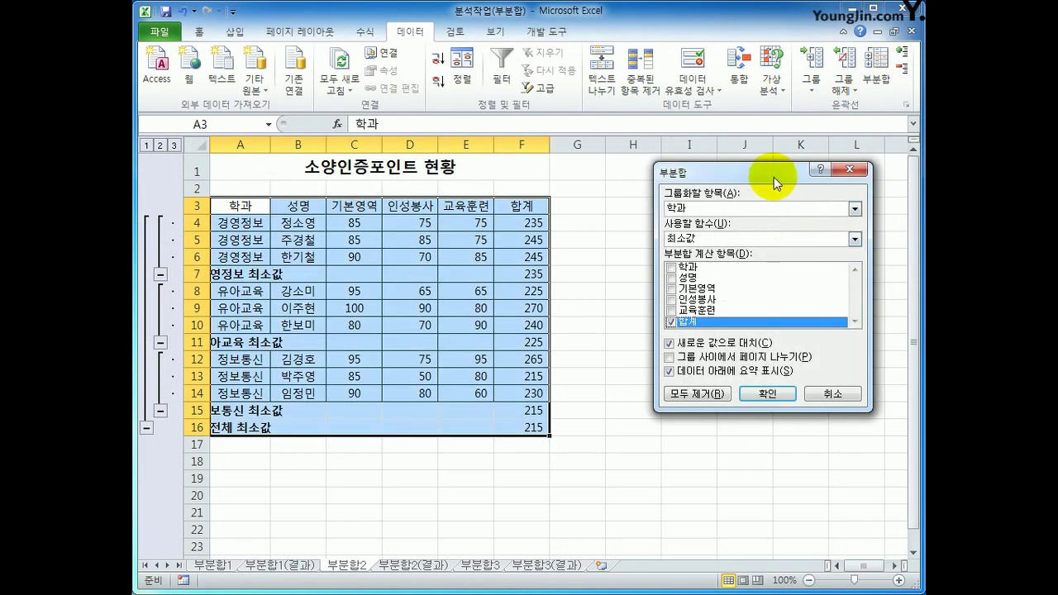
pyautogui.click(759, 236)
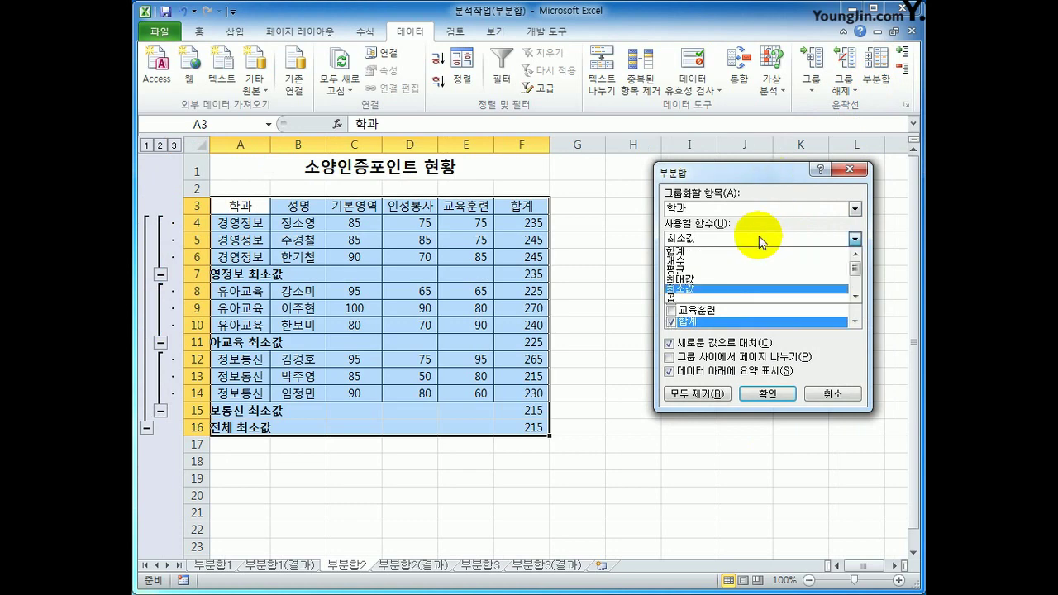
pyautogui.click(753, 268)
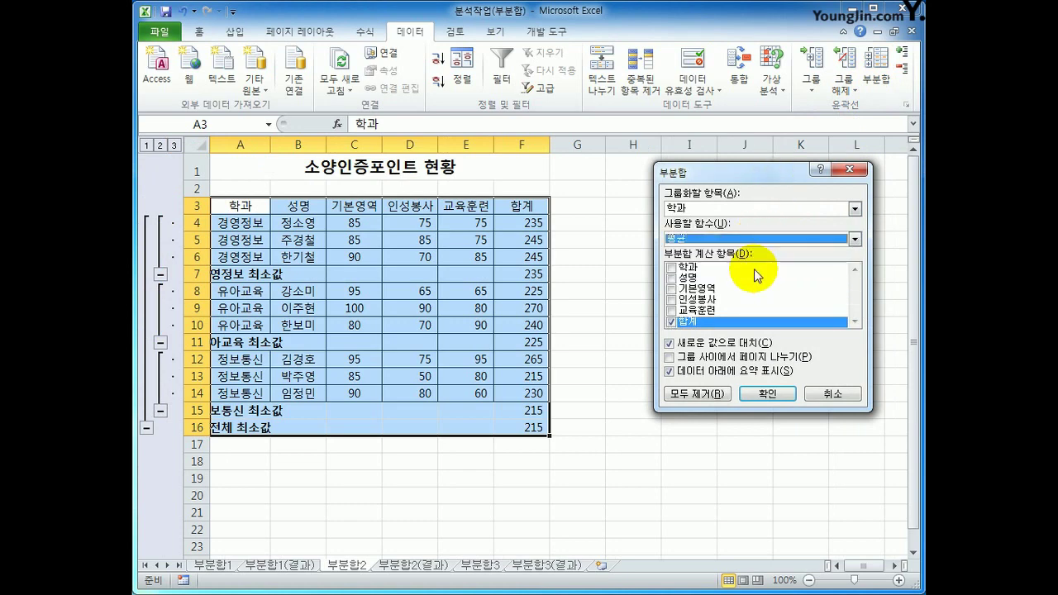
pyautogui.click(671, 322)
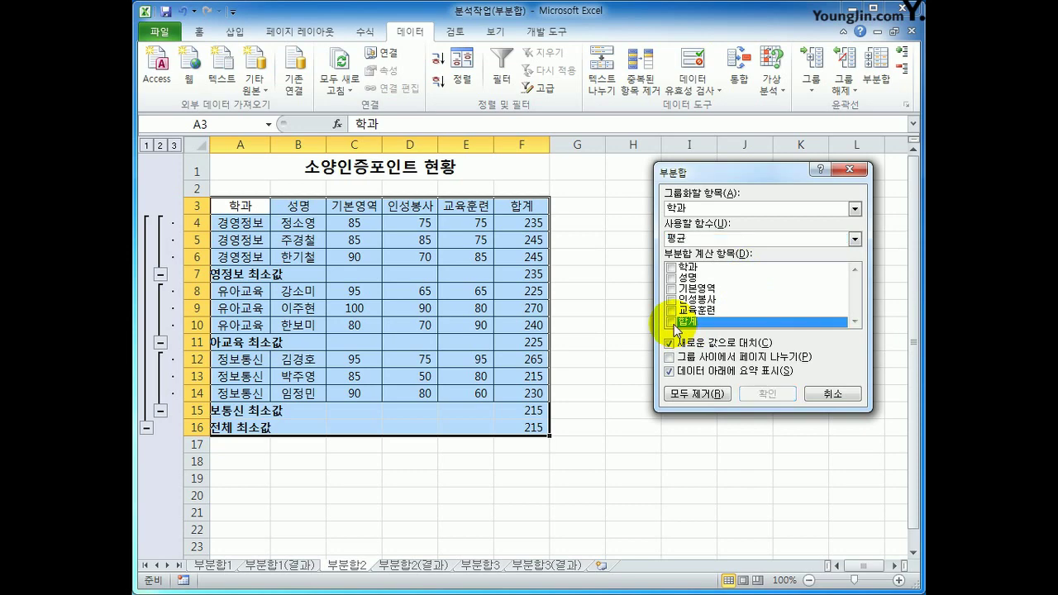
pyautogui.click(672, 289)
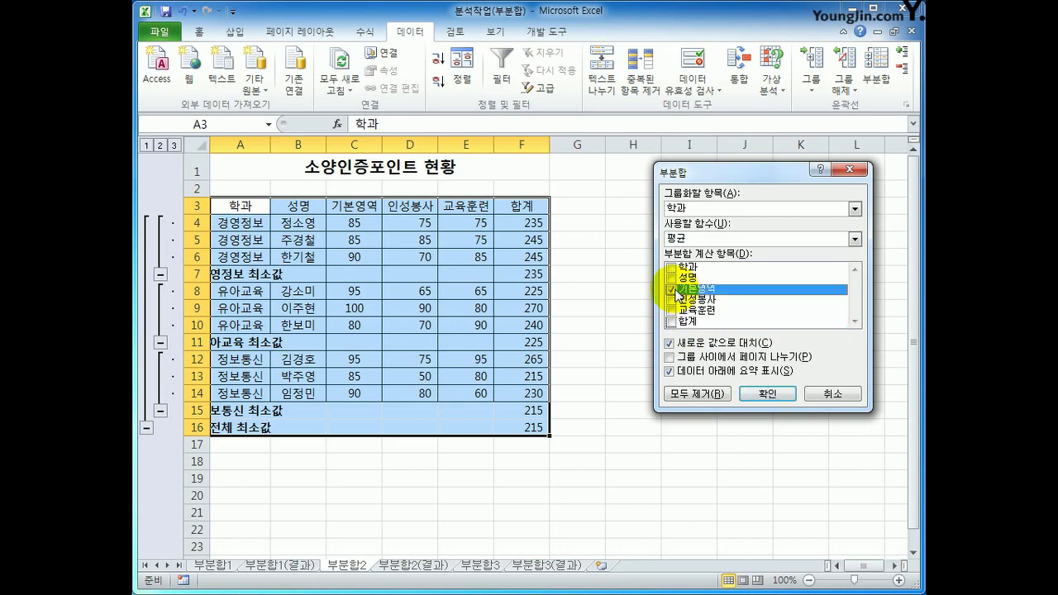
pyautogui.click(672, 300)
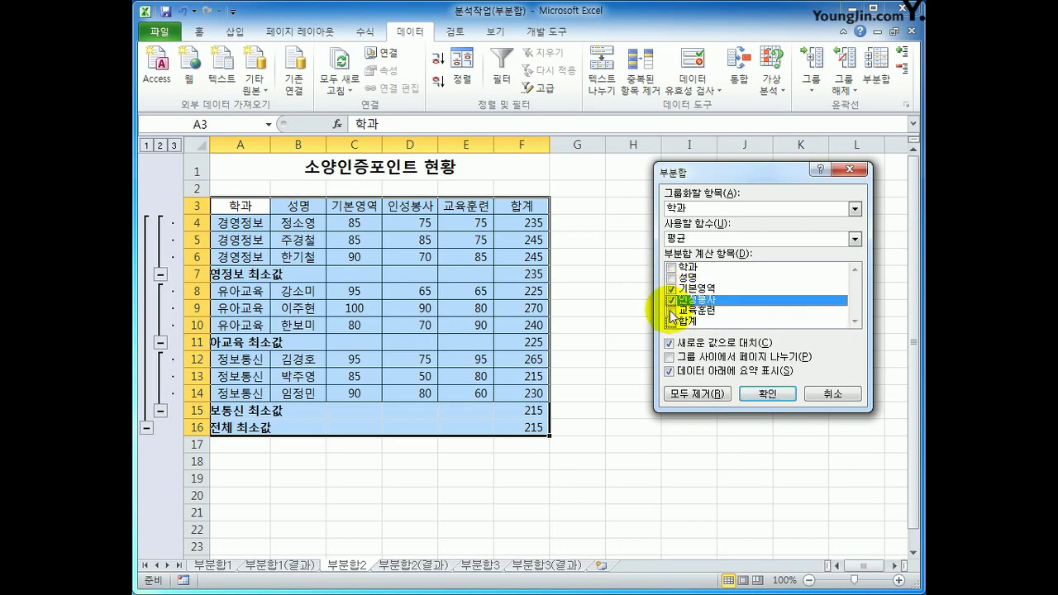
pyautogui.click(671, 311)
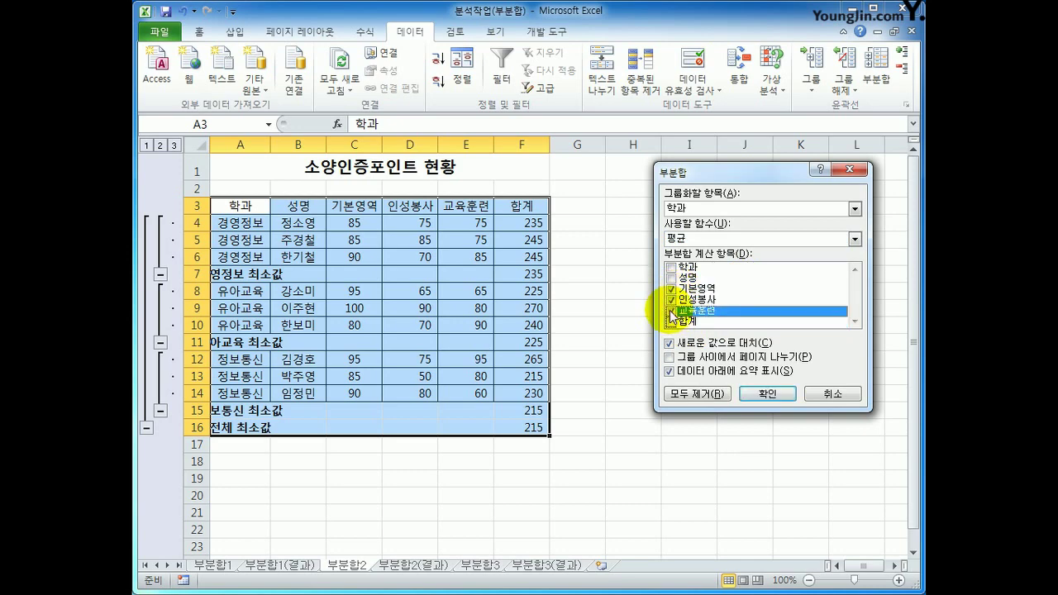
pyautogui.click(732, 343)
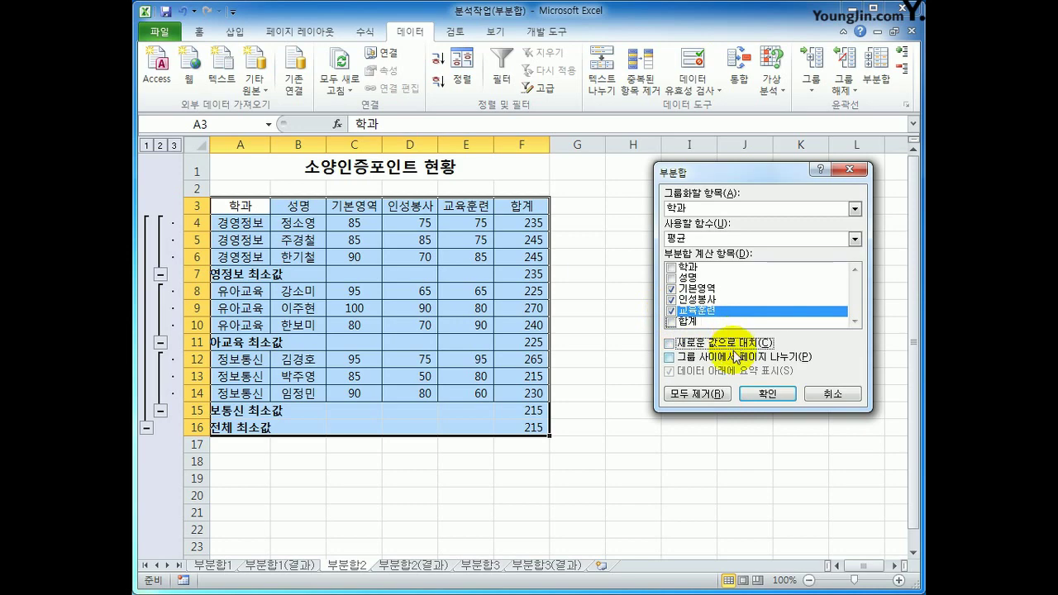
pyautogui.click(762, 395)
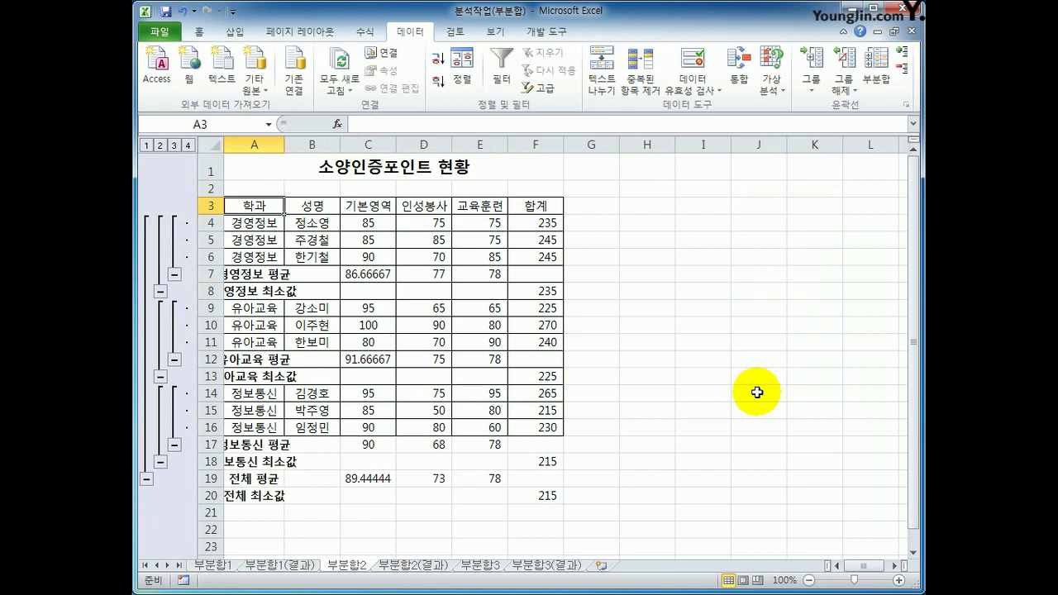
# Step: Fit the width of column A to its contents and check the 기본영역 average formula of the 유아교육 group
pyautogui.doubleClick(282, 145)
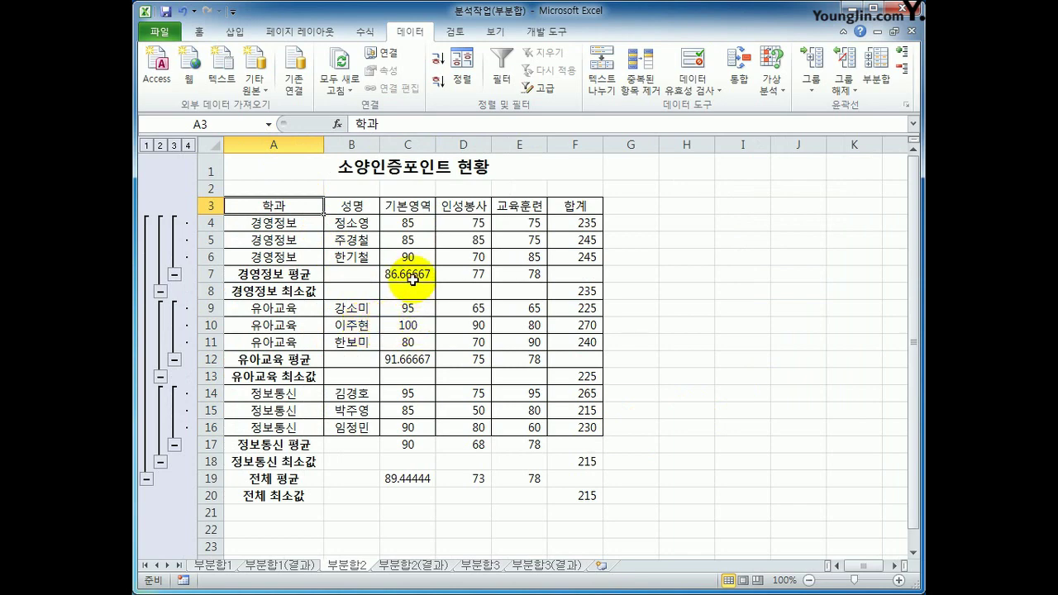
pyautogui.click(408, 359)
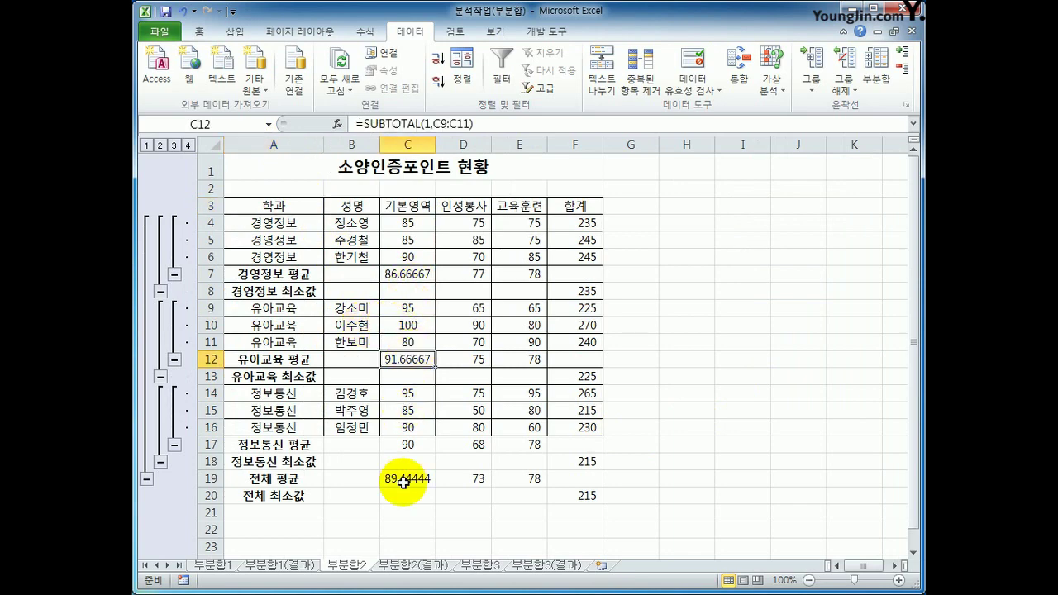
# Step: Enter the custom number format #.0 for the 기본영역 averages in C7, C12, C17 and C19
pyautogui.click(400, 479)
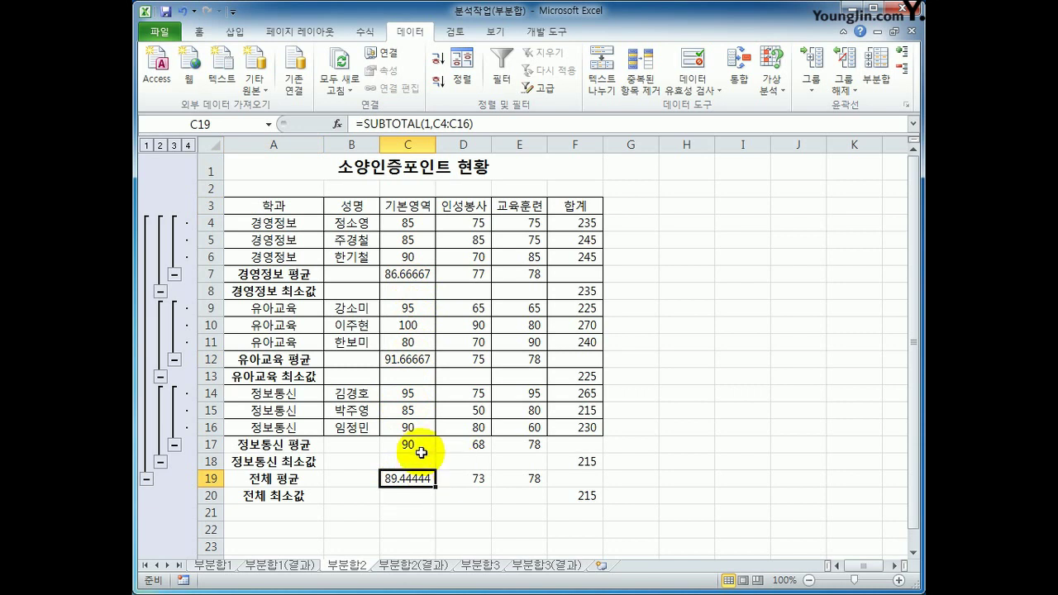
pyautogui.click(415, 279)
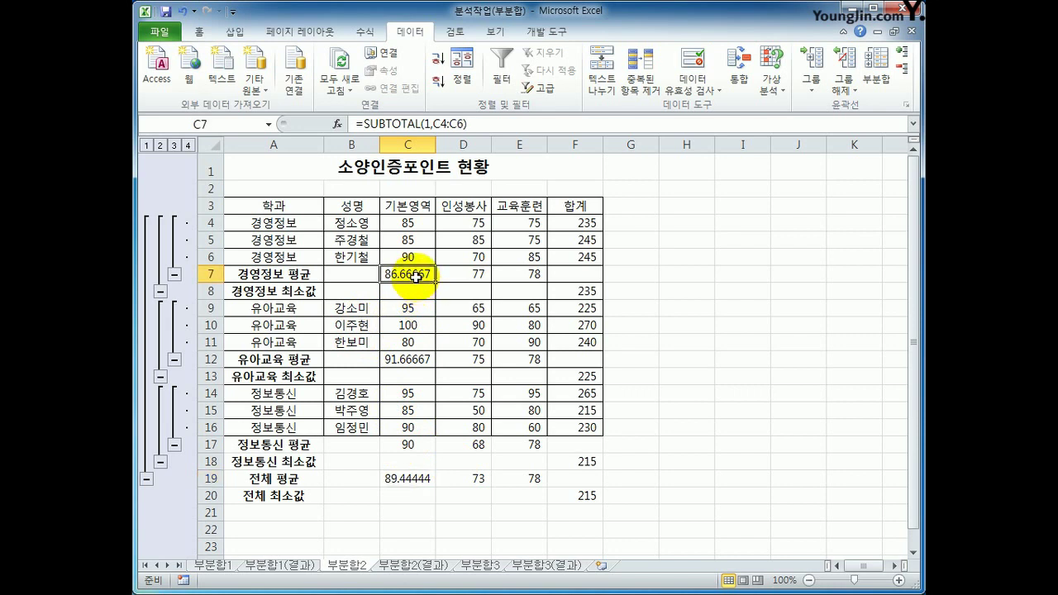
pyautogui.keyDown('ctrl'); pyautogui.click(411, 360); pyautogui.keyUp('ctrl')
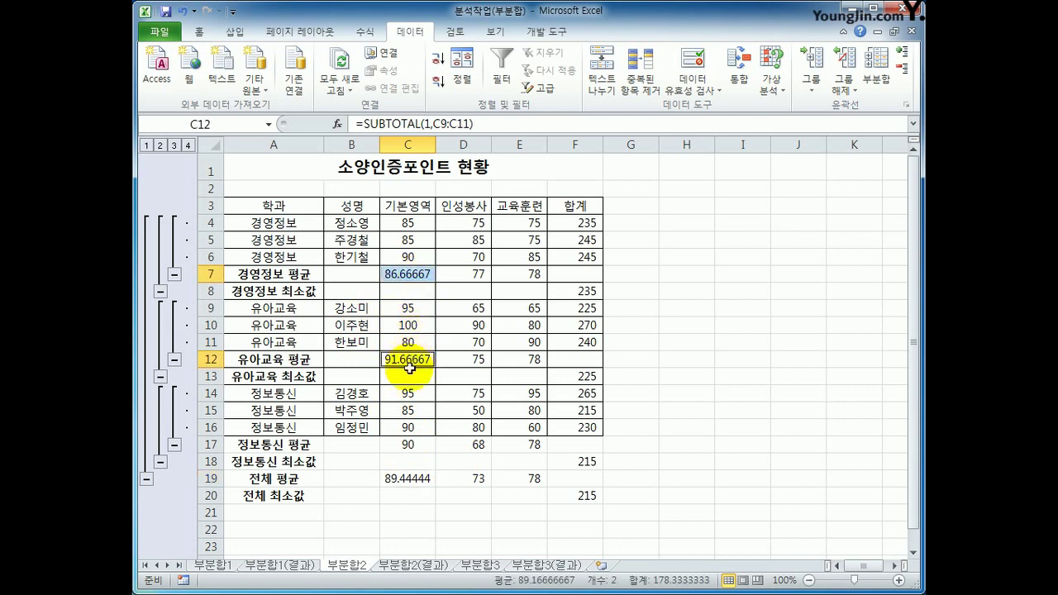
pyautogui.keyDown('ctrl'); pyautogui.click(408, 444); pyautogui.keyUp('ctrl')
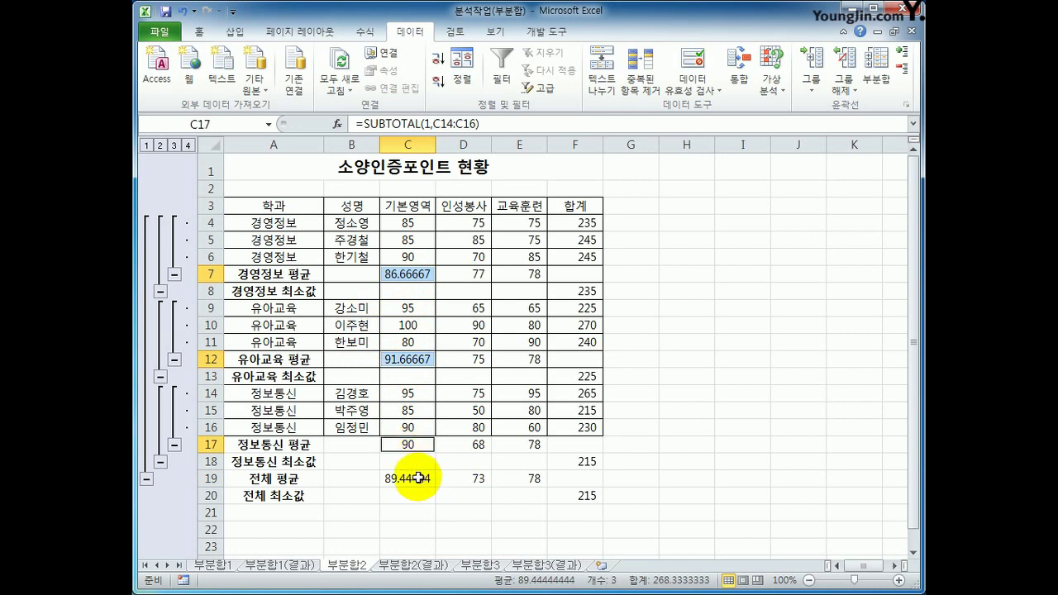
pyautogui.keyDown('ctrl'); pyautogui.click(417, 481); pyautogui.keyUp('ctrl')
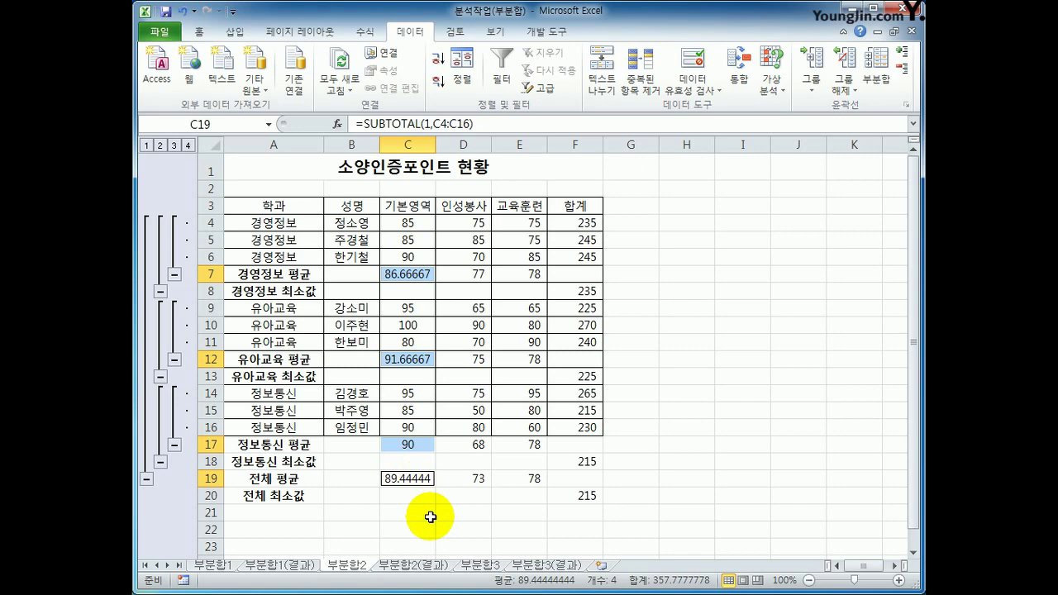
pyautogui.rightClick(403, 444)
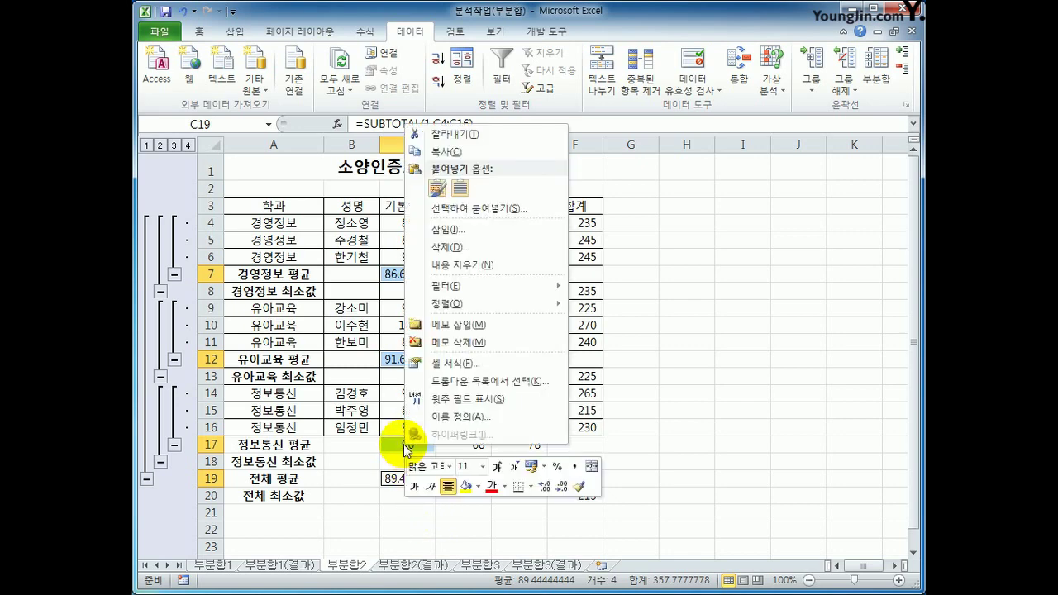
pyautogui.click(495, 368)
pyautogui.moveTo(474, 208); pyautogui.dragTo(621, 160)
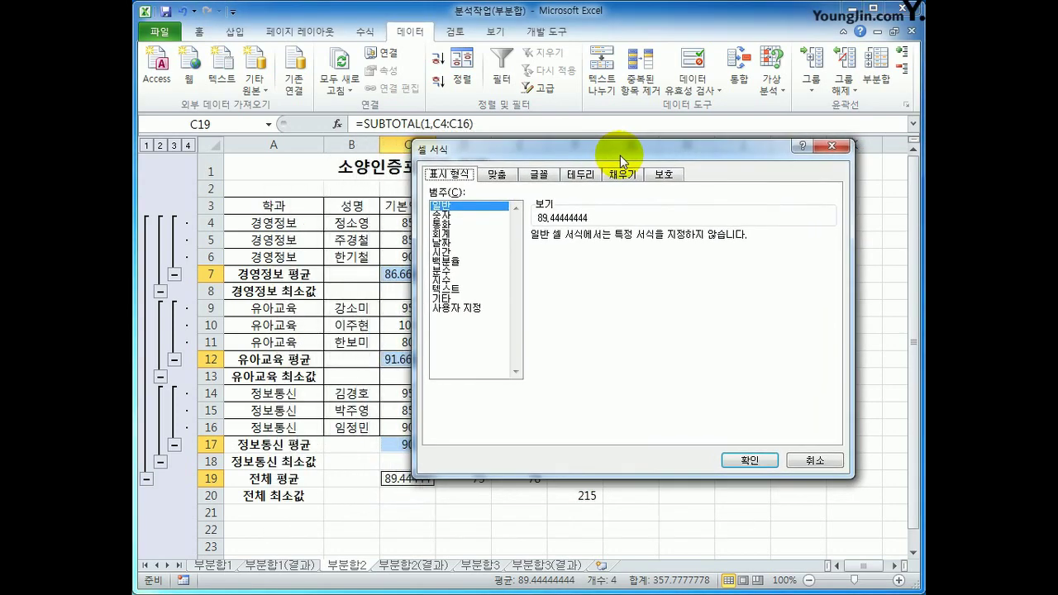
pyautogui.click(443, 215)
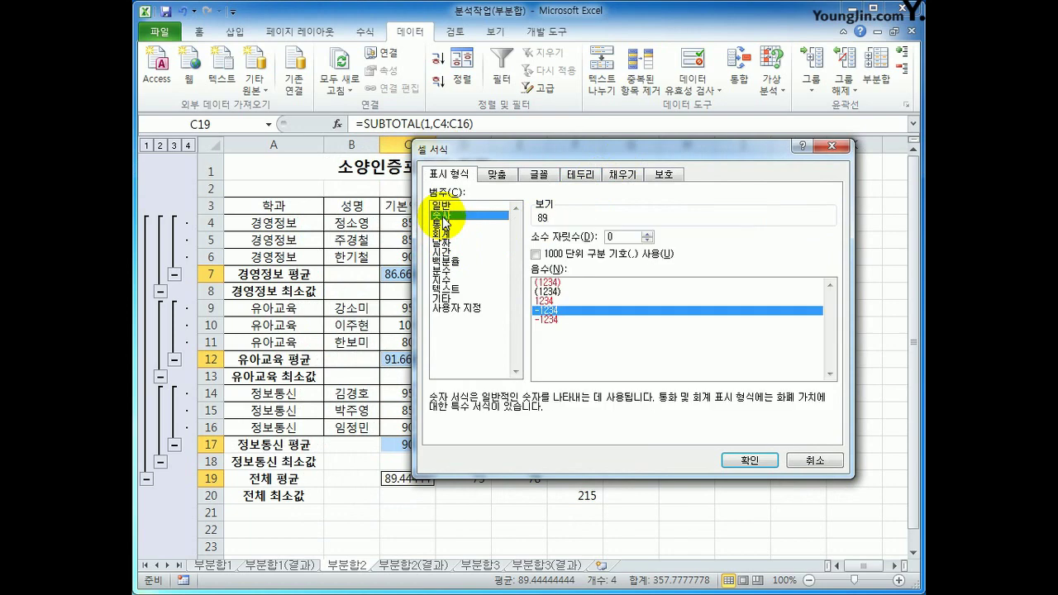
pyautogui.click(648, 235)
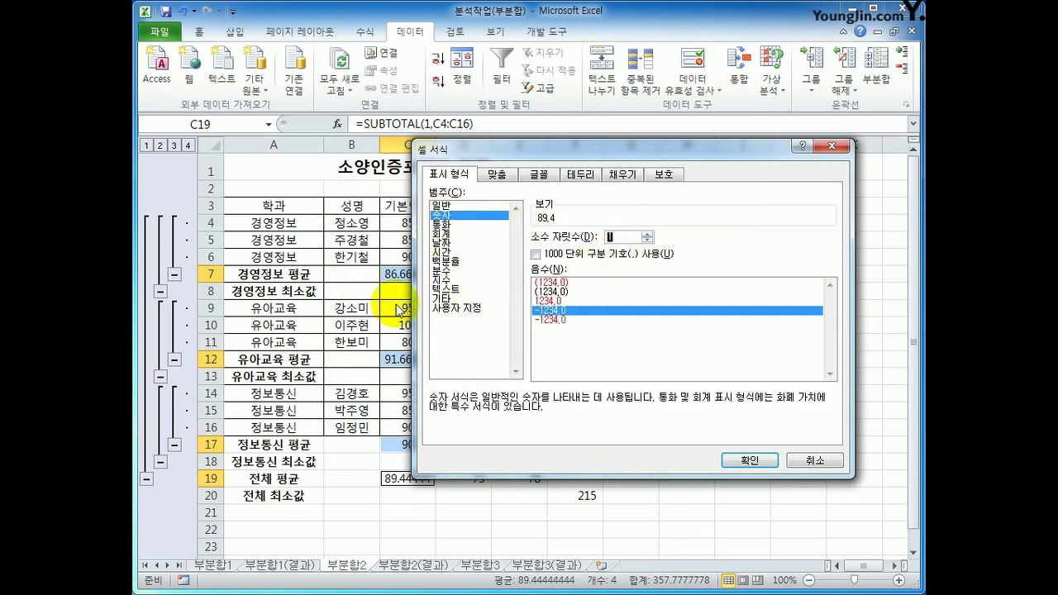
pyautogui.click(456, 308)
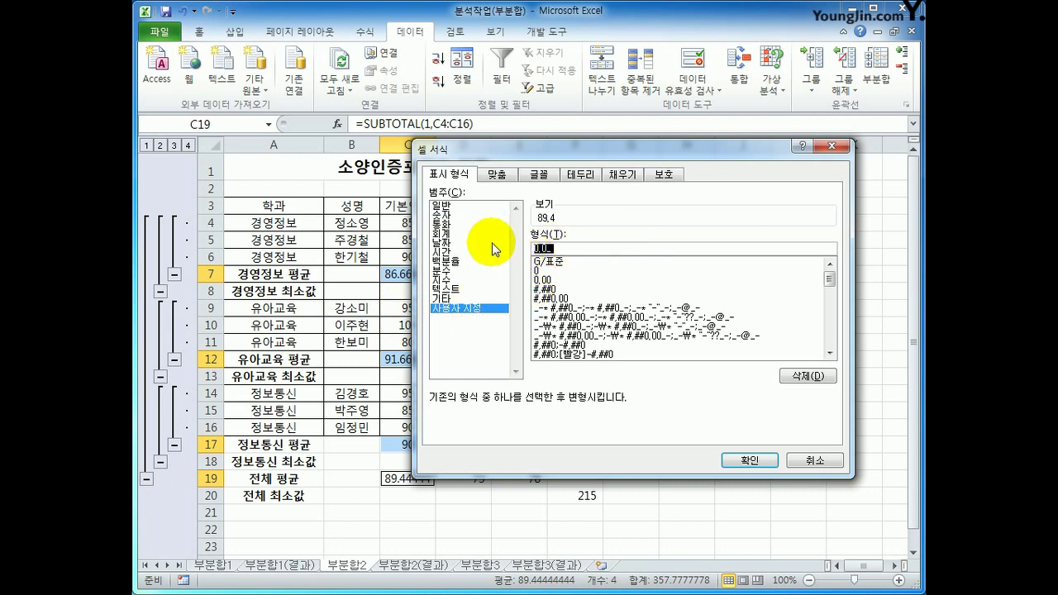
pyautogui.write('#.0')
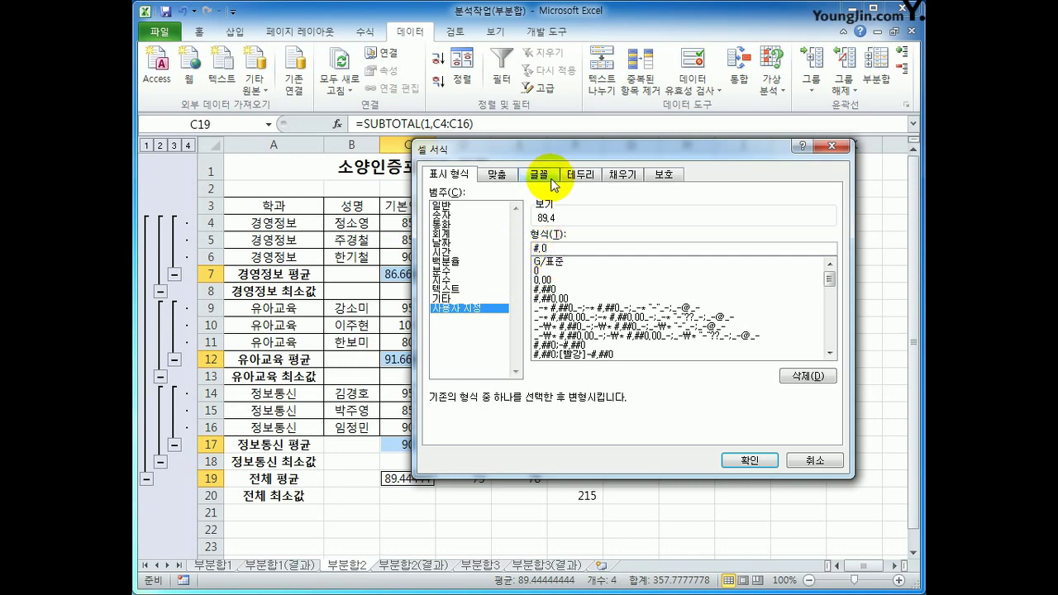
# Step: Try #.# as the custom number format and restore #.0
pyautogui.moveTo(557, 150); pyautogui.dragTo(582, 120)
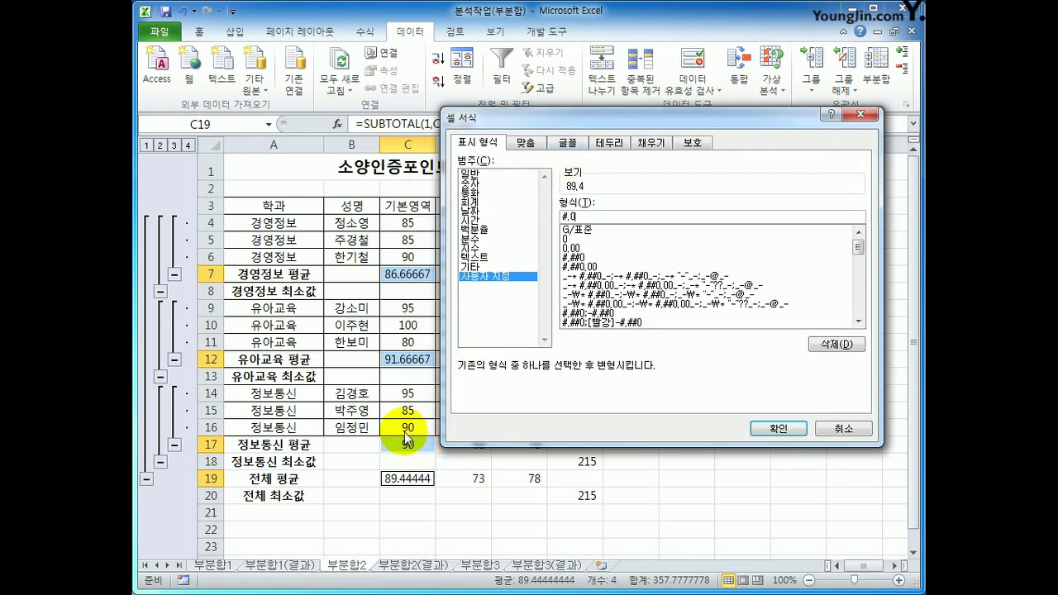
pyautogui.press('BackSpace')
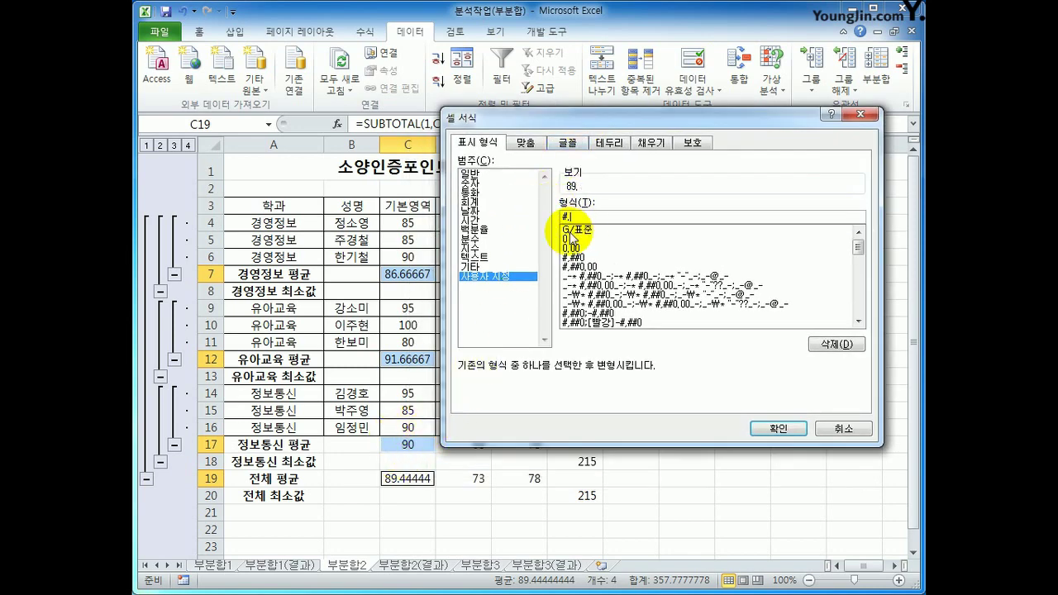
pyautogui.write('#')
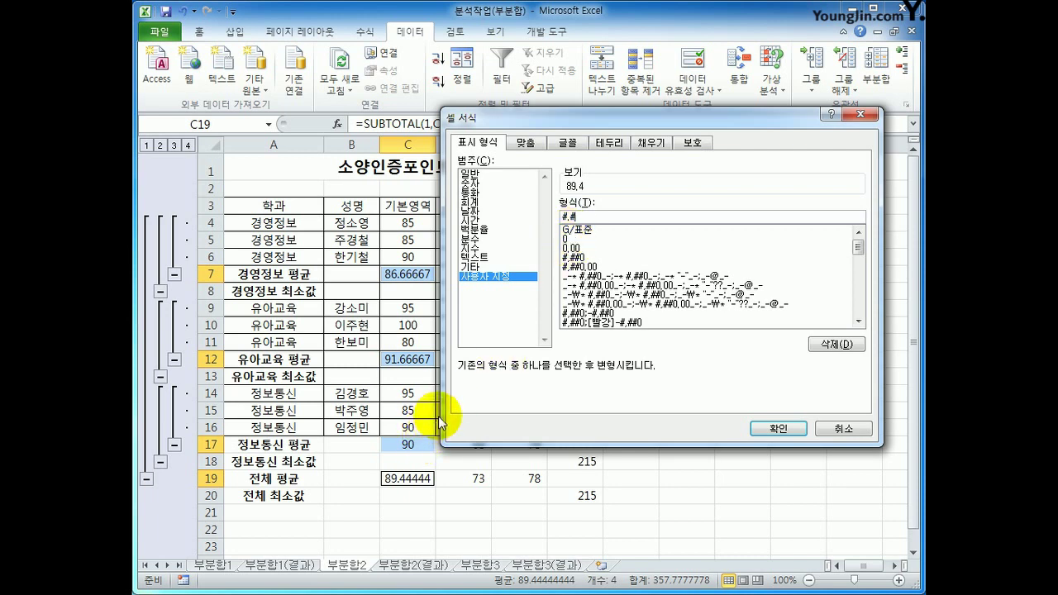
pyautogui.press('BackSpace')
pyautogui.write('0')
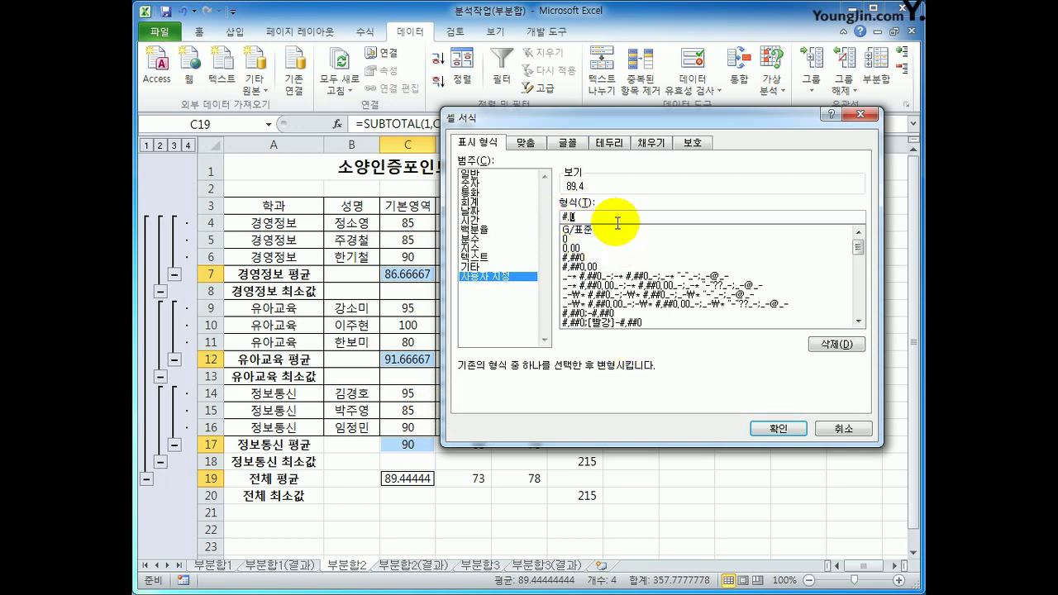
# Step: Apply the custom format to the selected averages and compare sheet 부분합2 with sheet 부분합2(결과)
pyautogui.click(775, 428)
pyautogui.click(418, 444)
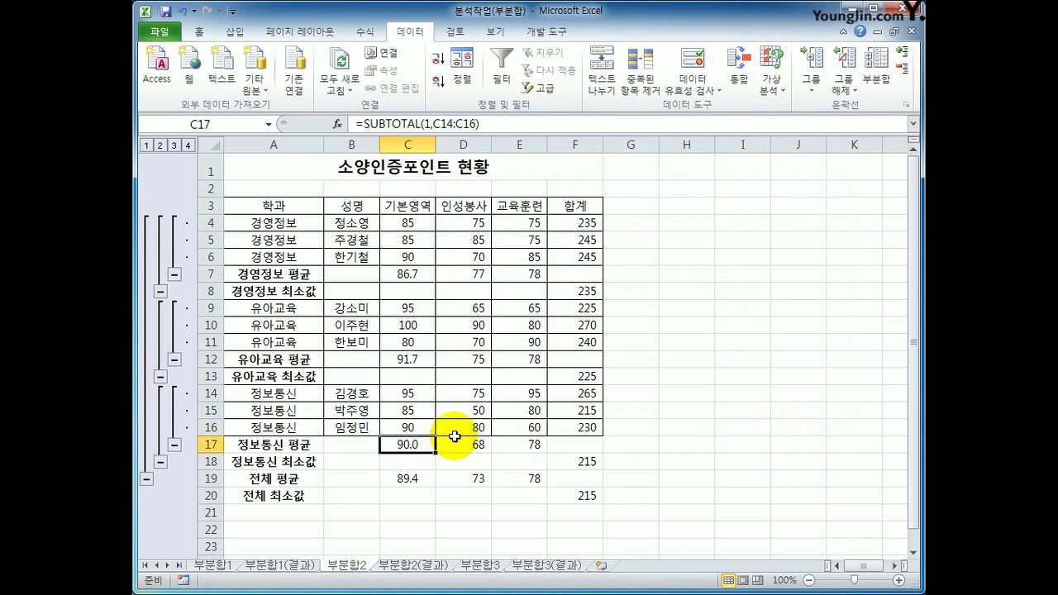
pyautogui.click(407, 565)
pyautogui.click(351, 565)
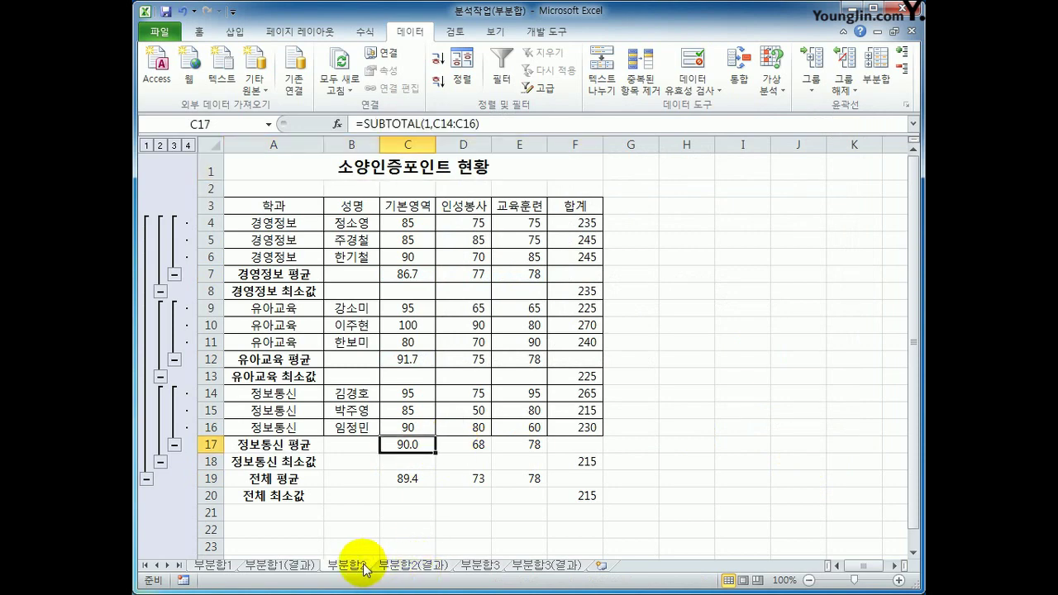
pyautogui.click(405, 565)
# Step: Sort the 상공 문화센터 수강 현황 table on sheet 부분합3 by 구분 in ascending order
pyautogui.click(480, 565)
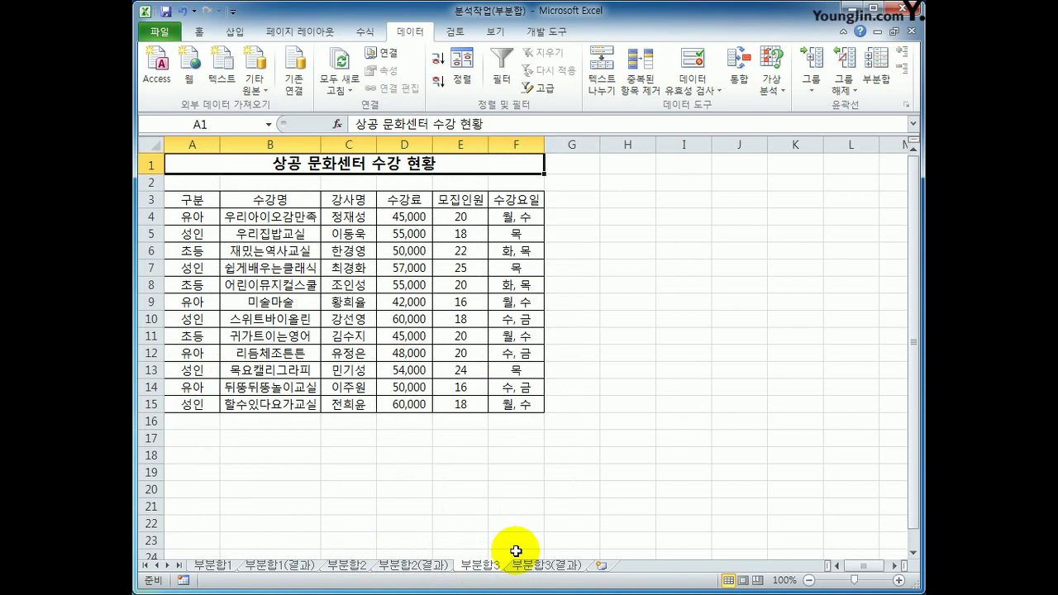
pyautogui.click(213, 201)
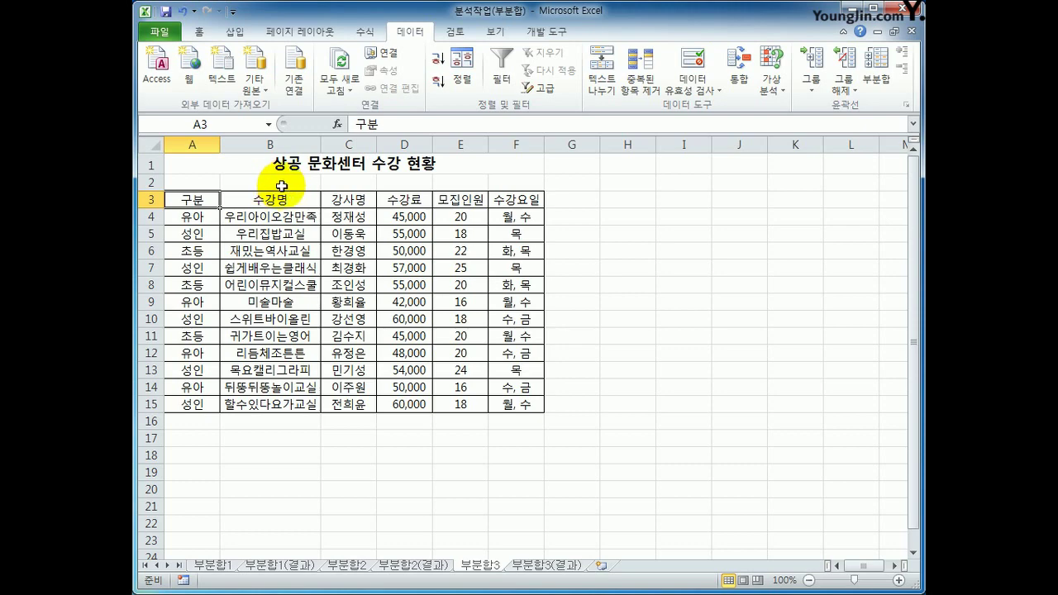
pyautogui.click(436, 58)
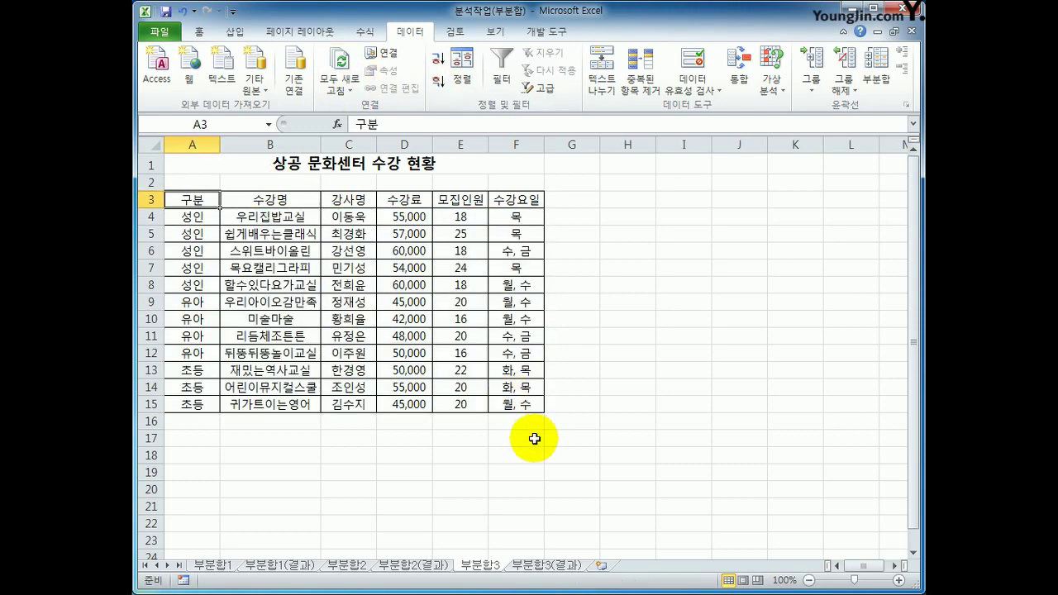
# Step: Sort the table by 구분 in ascending order and, within each 구분, by 수강료 in descending order
pyautogui.moveTo(193, 216); pyautogui.dragTo(405, 285)
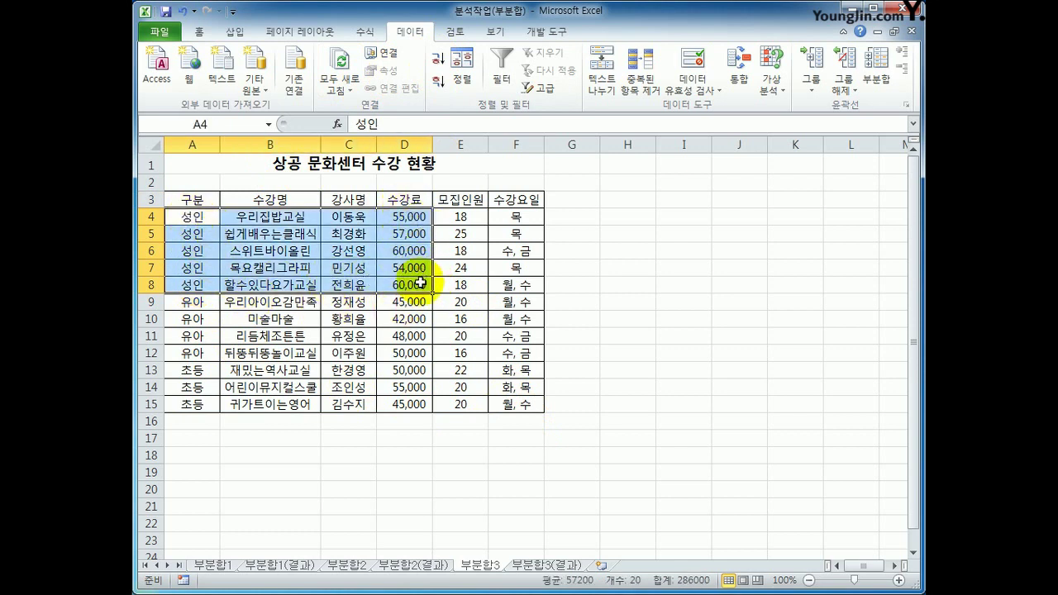
pyautogui.click(197, 203)
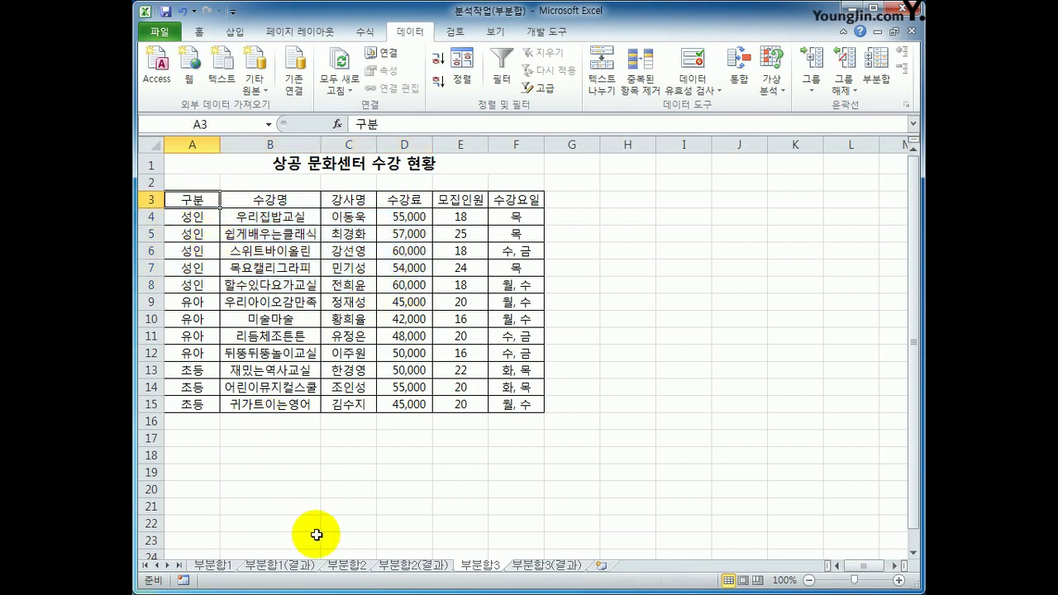
pyautogui.click(454, 68)
pyautogui.moveTo(543, 208); pyautogui.dragTo(324, 304)
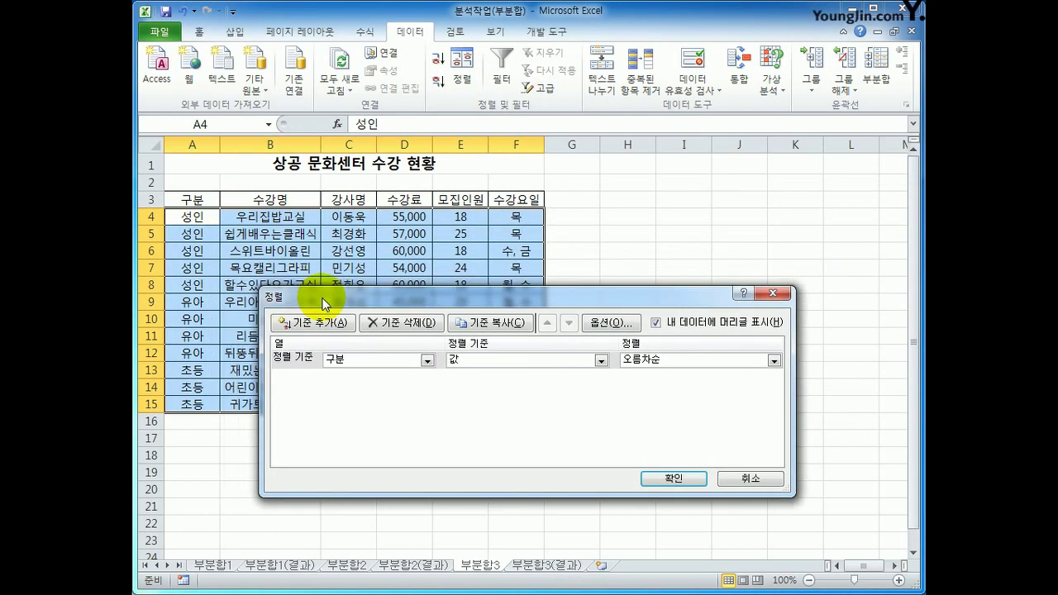
pyautogui.click(285, 322)
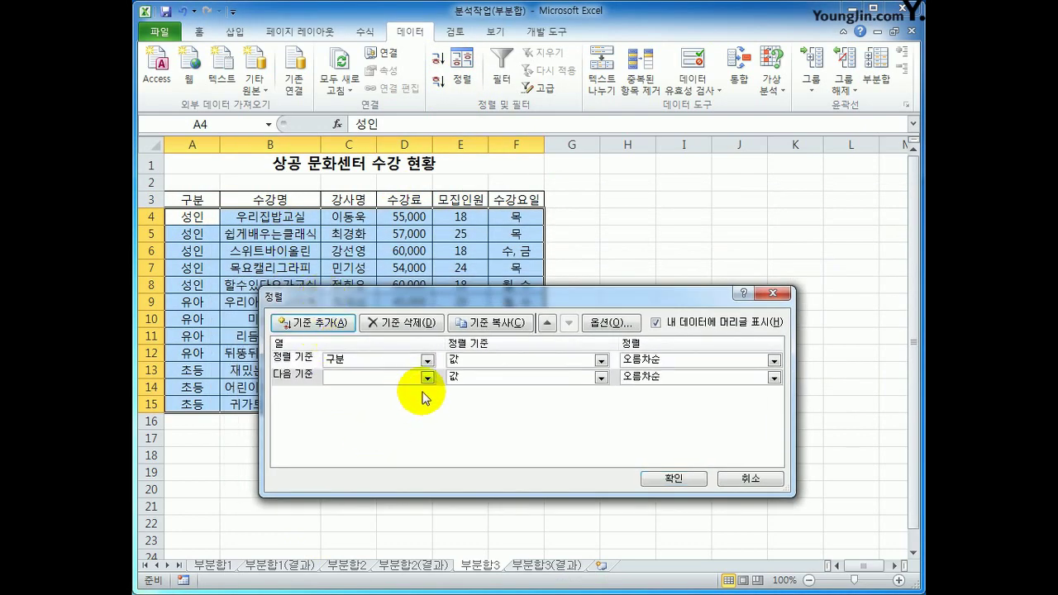
pyautogui.click(426, 377)
pyautogui.click(406, 421)
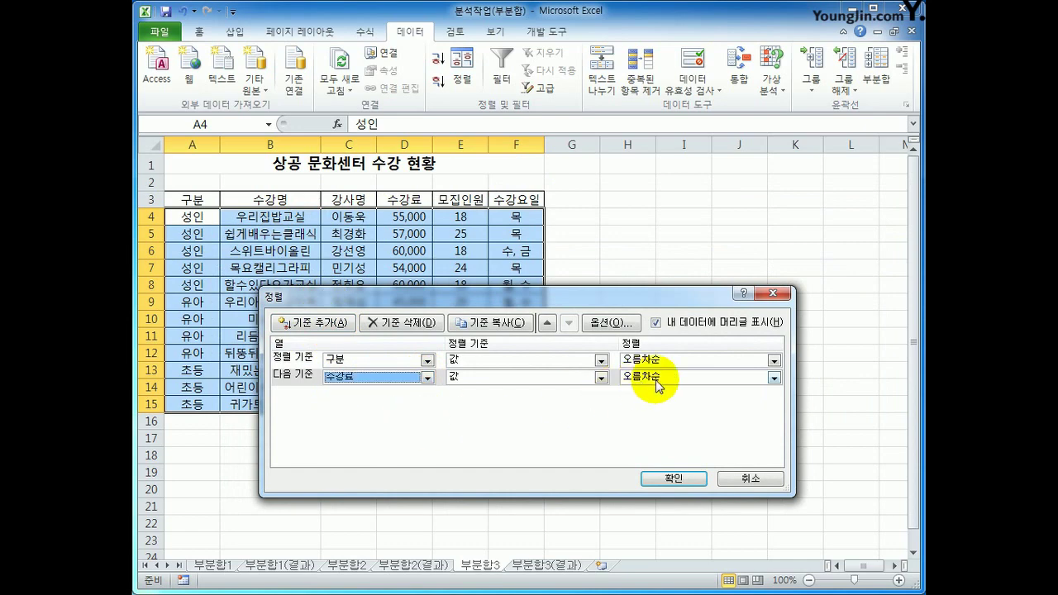
pyautogui.click(657, 385)
pyautogui.click(666, 405)
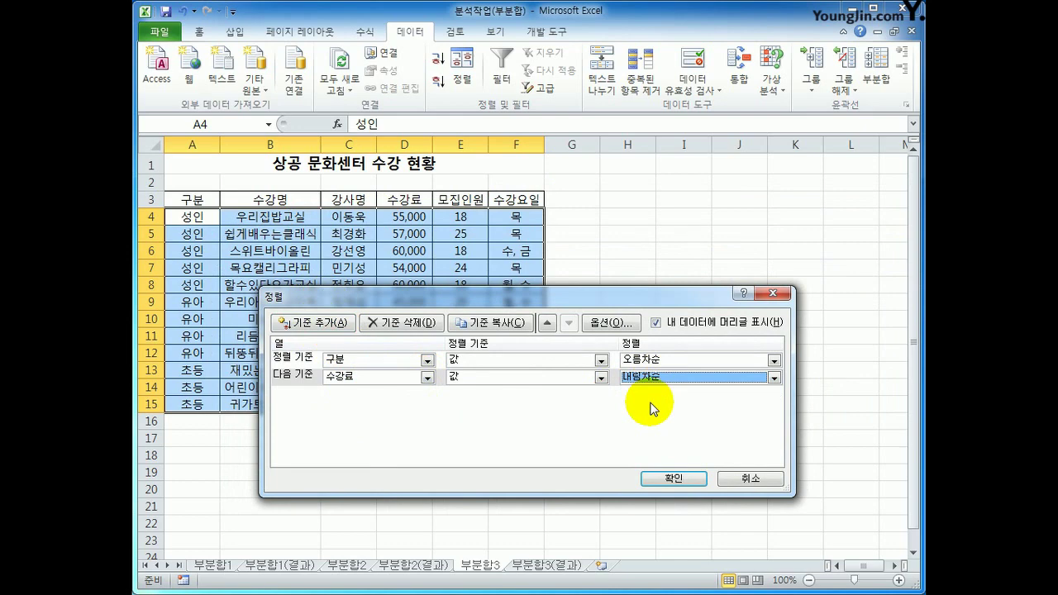
pyautogui.click(673, 478)
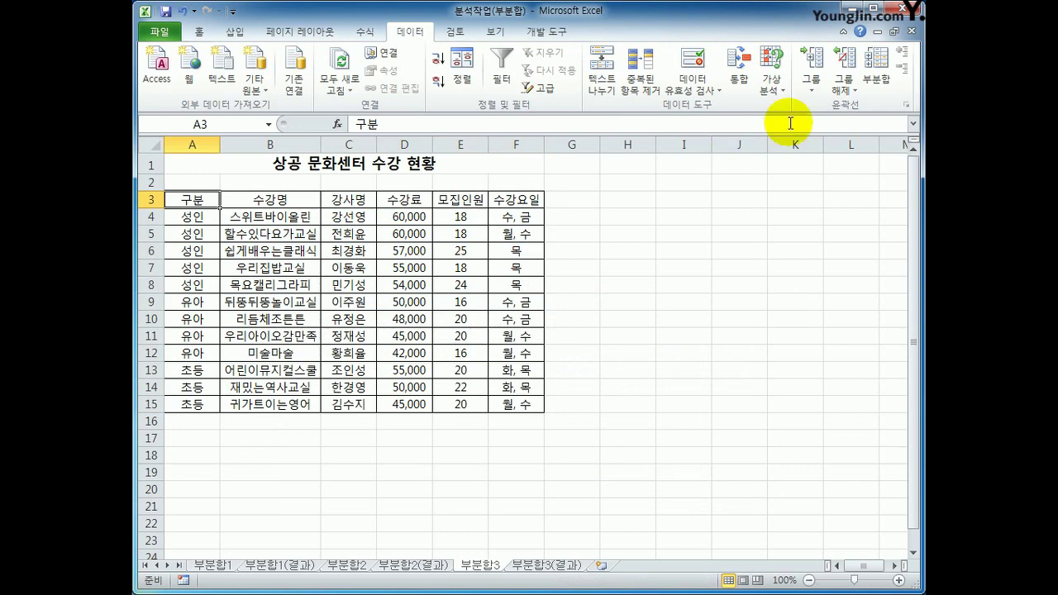
# Step: Subtotal the 상공 문화센터 수강 현황 table by 구분 with the 평균 of 수강료 and check the 성인 average formula
pyautogui.click(876, 70)
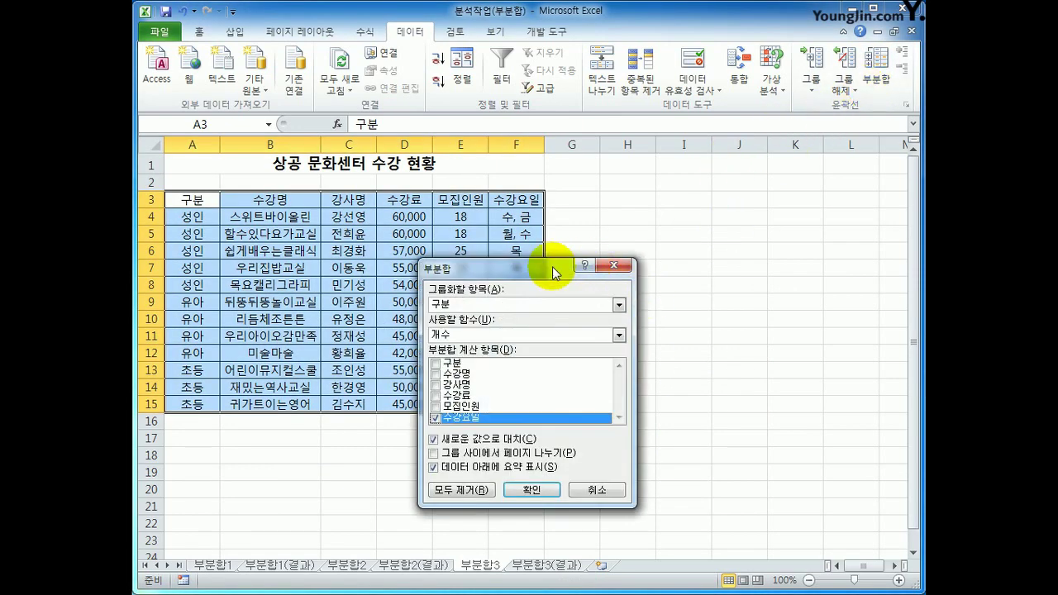
pyautogui.moveTo(548, 267); pyautogui.dragTo(735, 175)
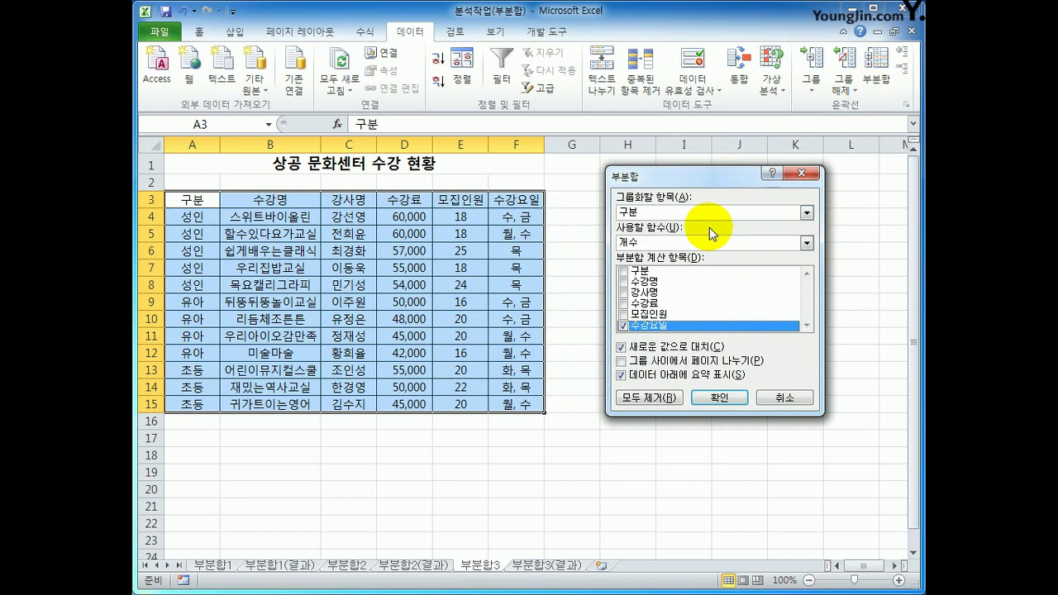
pyautogui.click(622, 326)
pyautogui.click(622, 303)
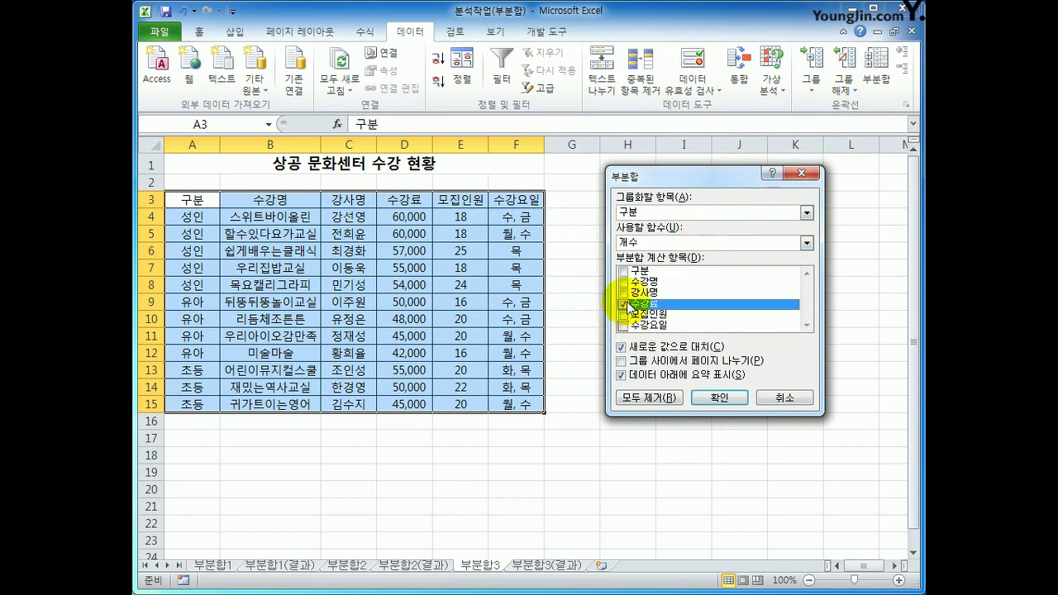
pyautogui.click(671, 245)
pyautogui.click(667, 278)
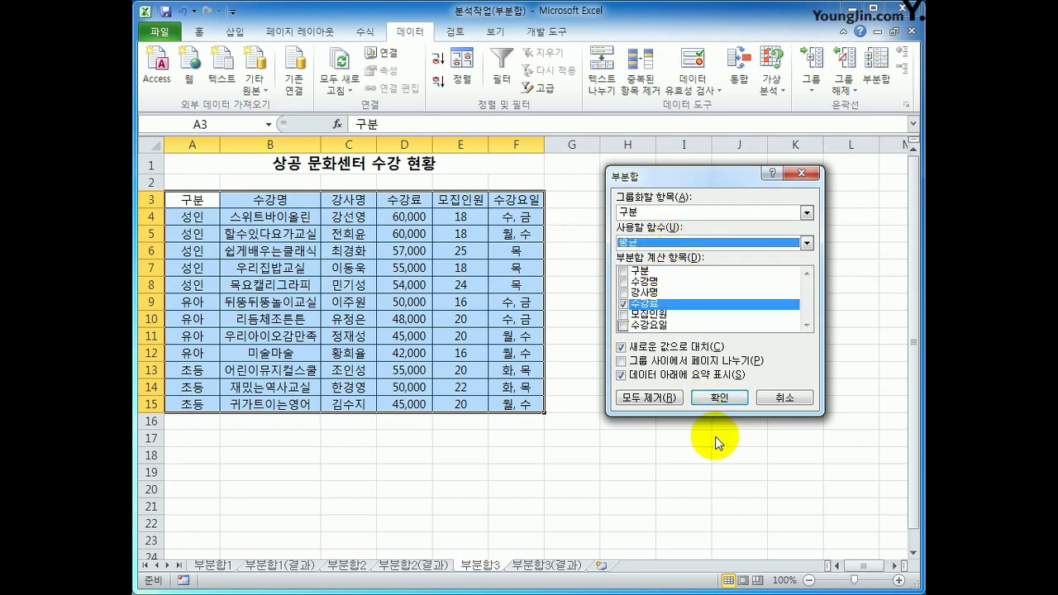
pyautogui.click(719, 398)
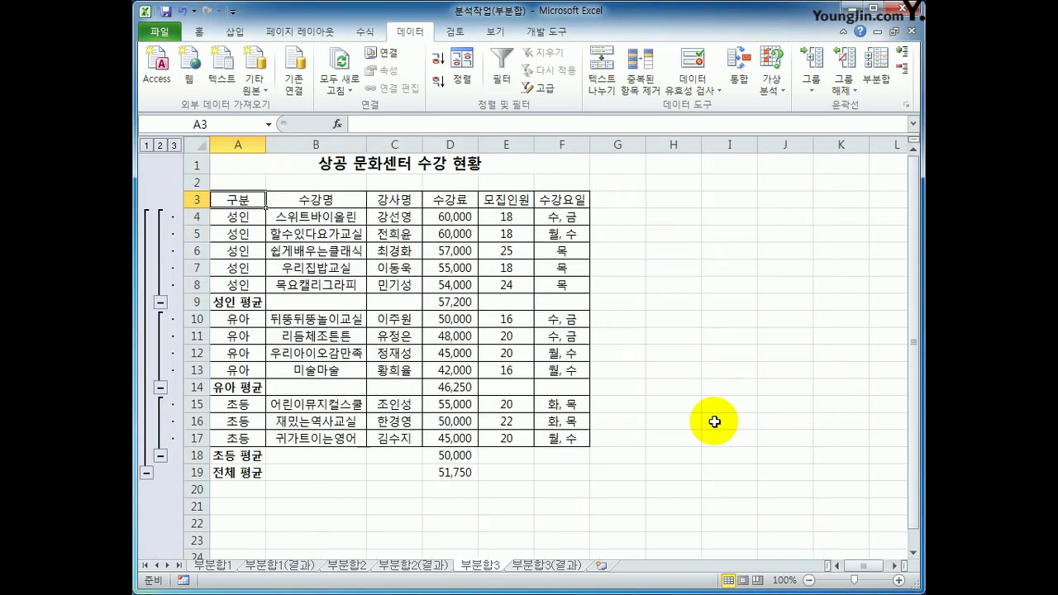
pyautogui.click(467, 302)
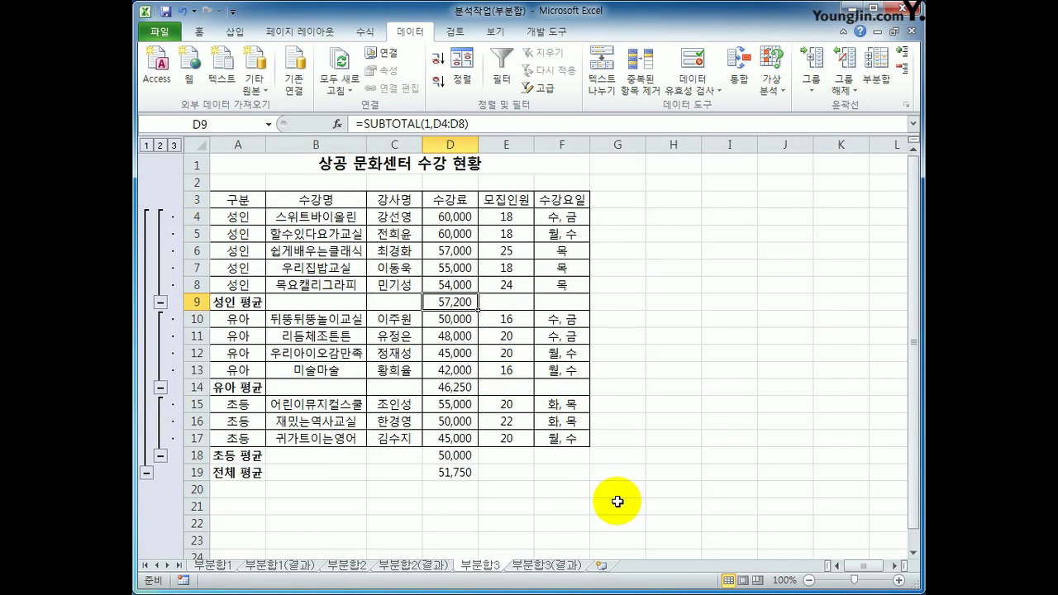
# Step: Add a second subtotal by 구분 with the 합계 of 모집인원 only, keeping the existing 평균 subtotals instead of replacing them
pyautogui.click(876, 79)
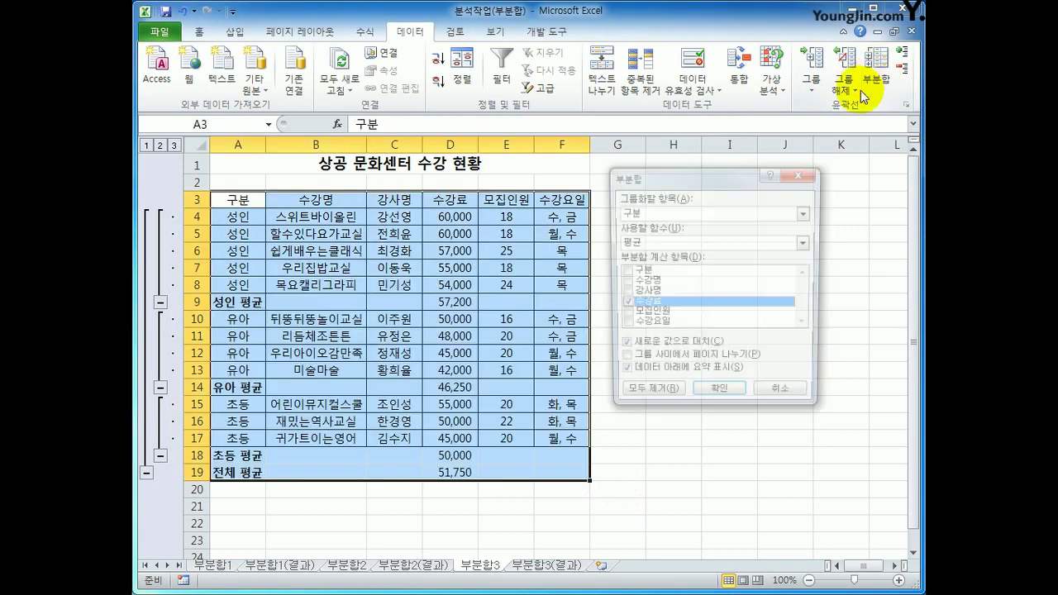
pyautogui.click(645, 242)
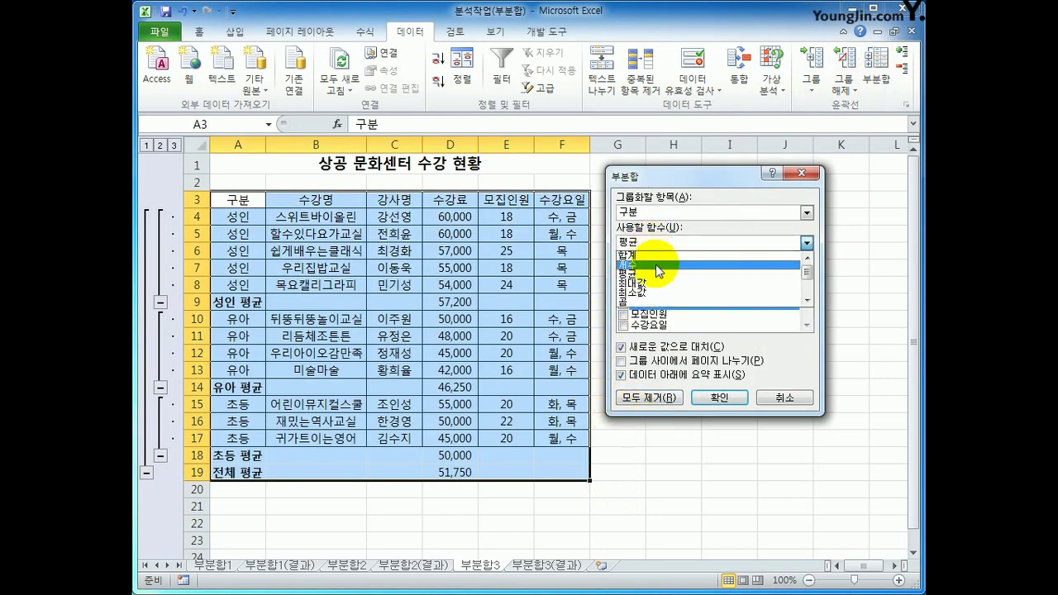
pyautogui.click(654, 254)
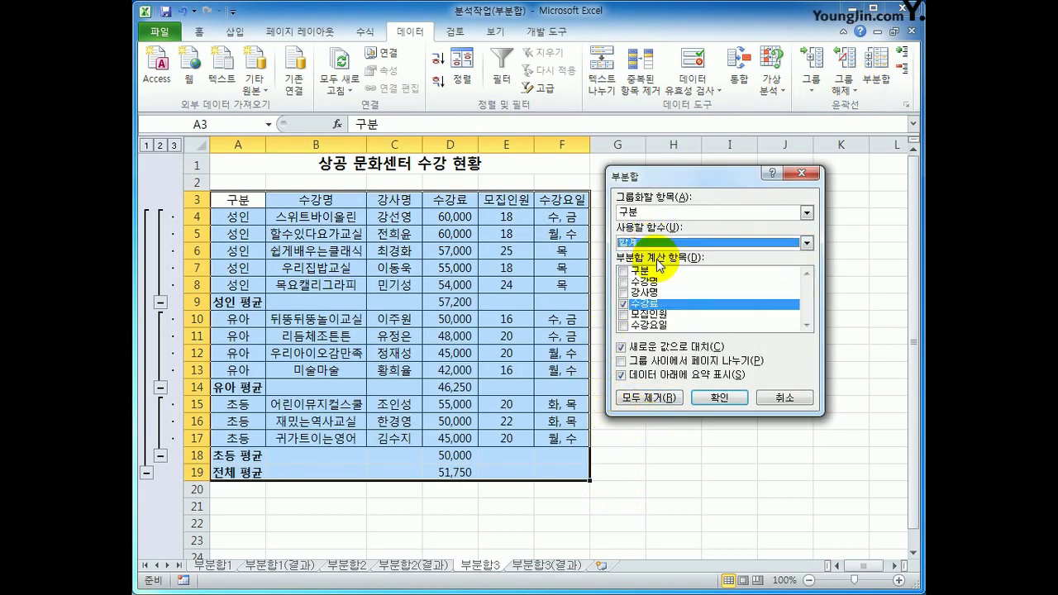
pyautogui.click(623, 314)
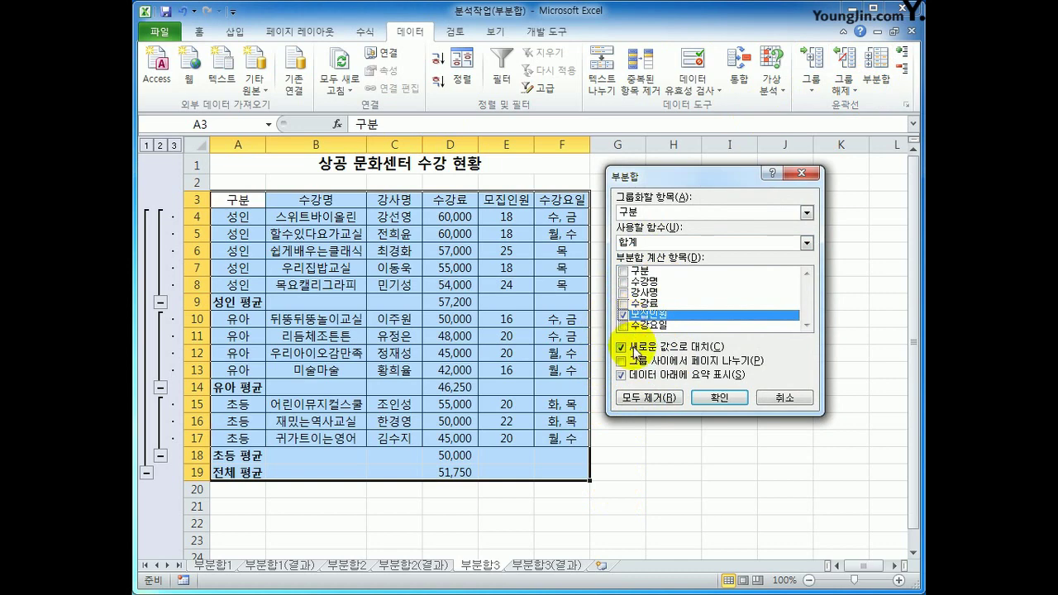
pyautogui.click(634, 351)
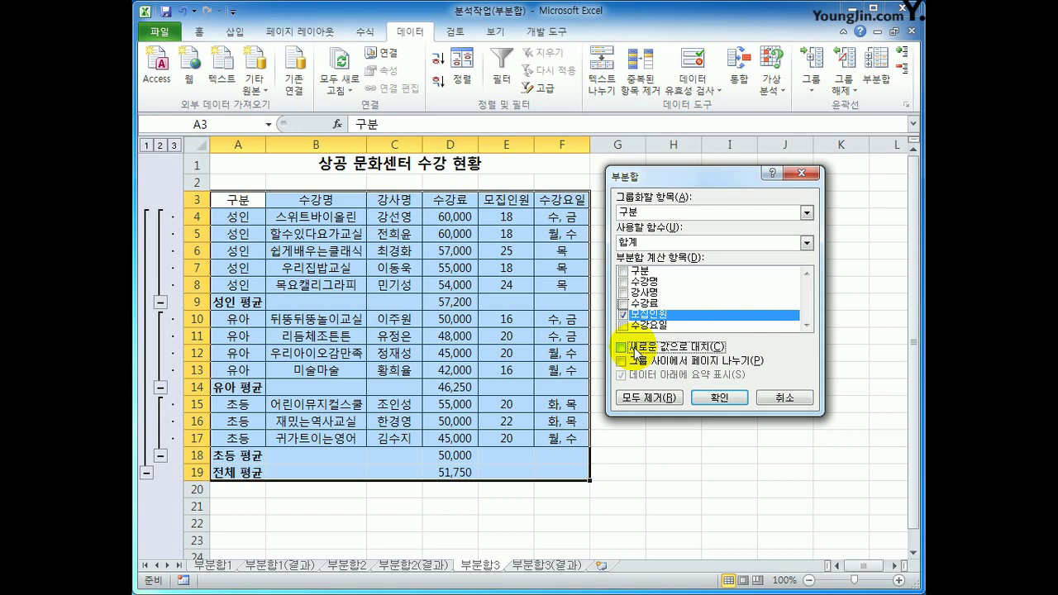
pyautogui.click(719, 398)
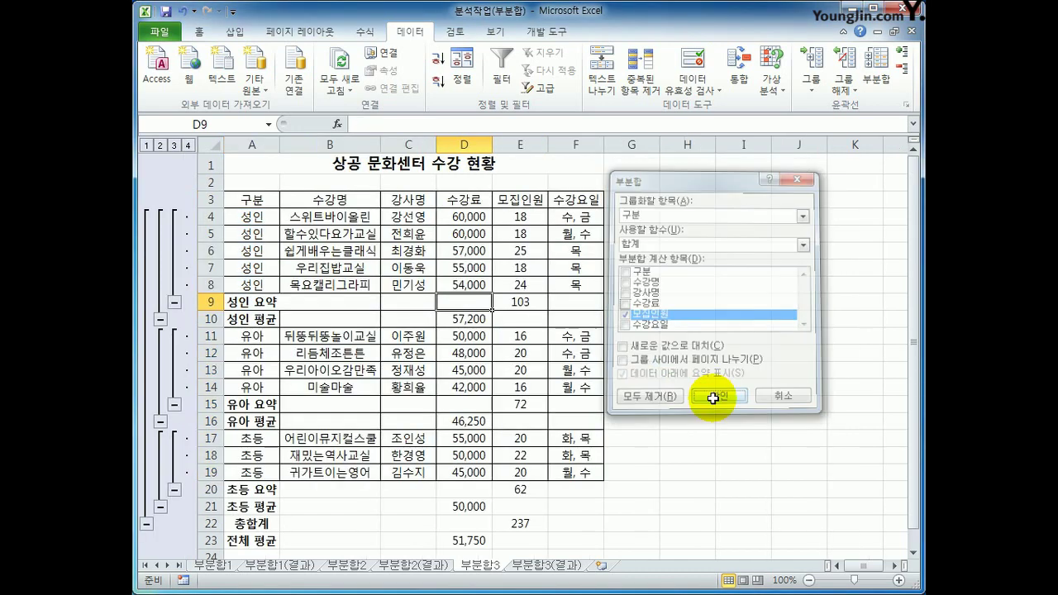
# Step: Check the 성인 average and sum subtotal formulas, and compare the row labels on sheet 부분합3 with sheet 부분합3(결과)
pyautogui.click(475, 319)
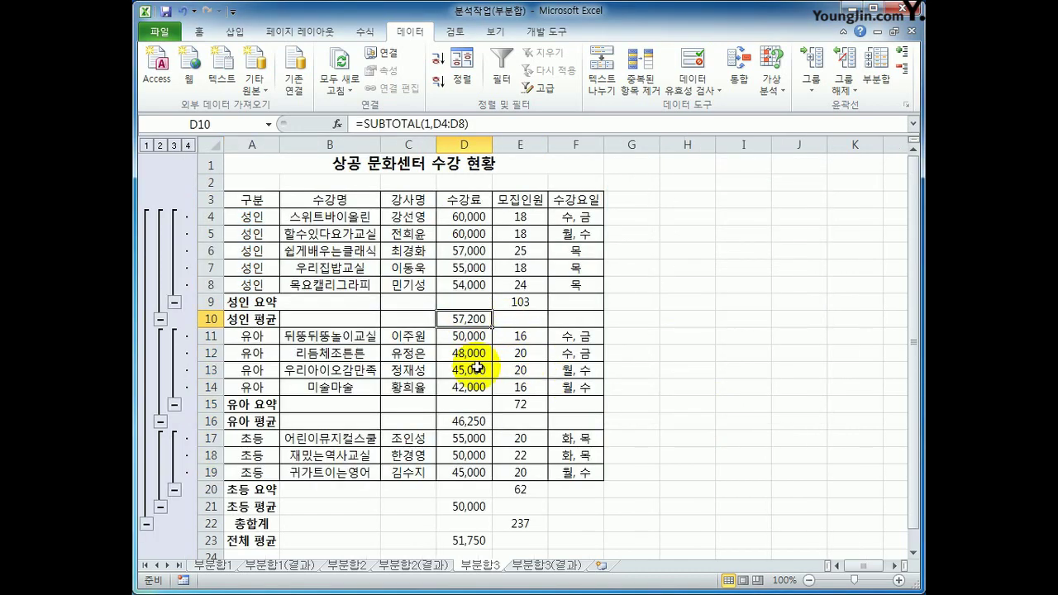
pyautogui.click(506, 301)
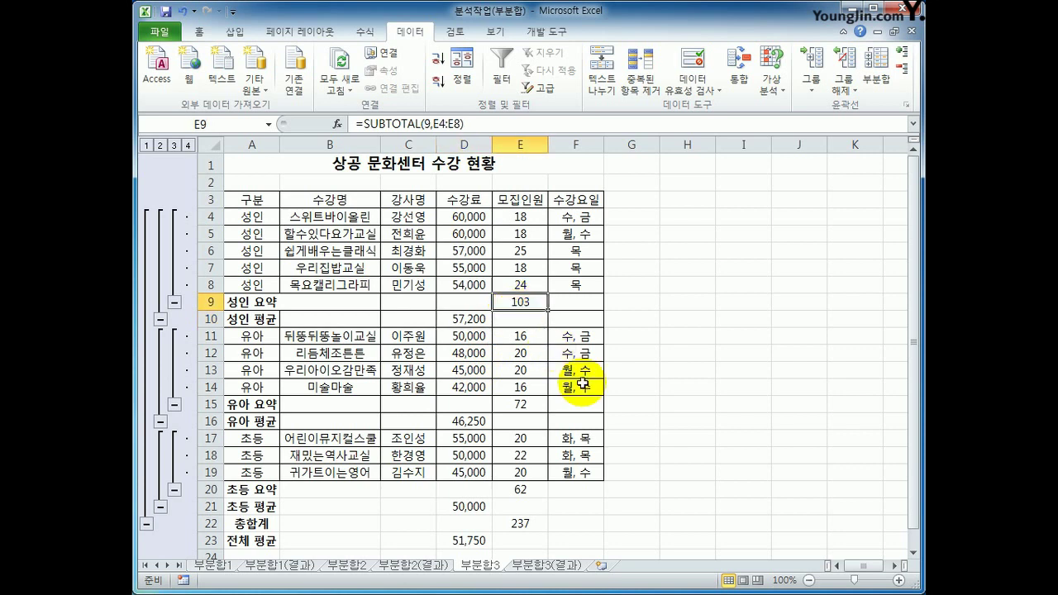
pyautogui.click(546, 566)
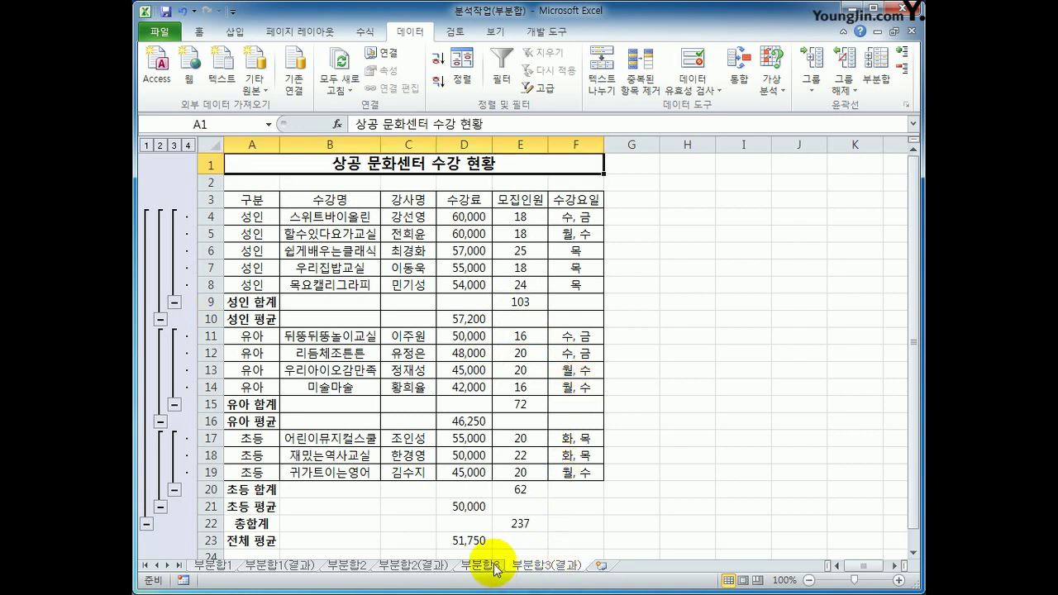
pyautogui.click(483, 566)
pyautogui.click(535, 566)
pyautogui.click(497, 567)
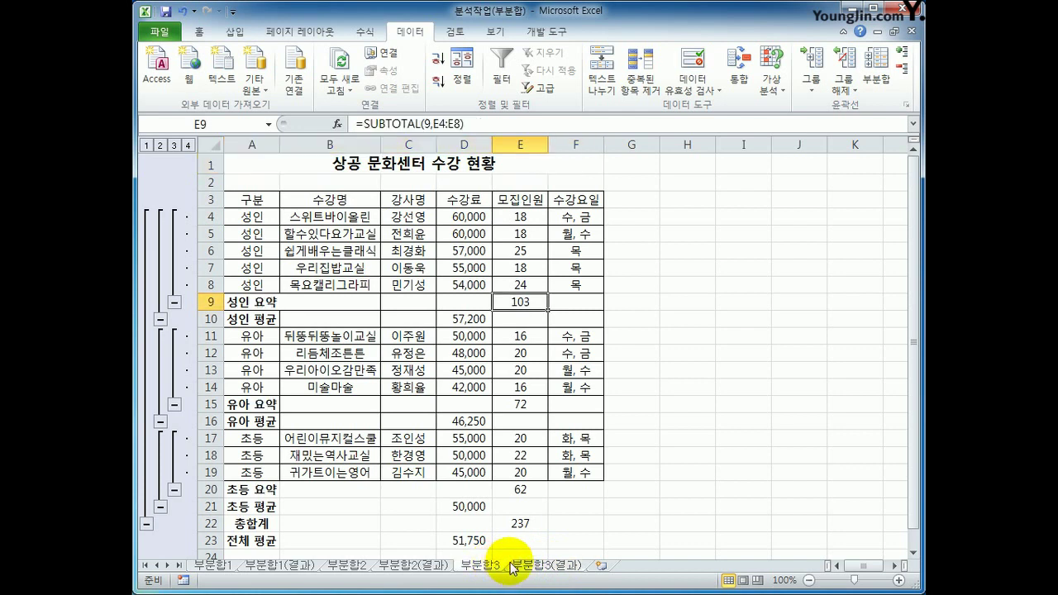
# Step: Replace every 요약 with 합계 in the subtotal labels of cells A9:A23 on sheet 부분합3
pyautogui.click(268, 301)
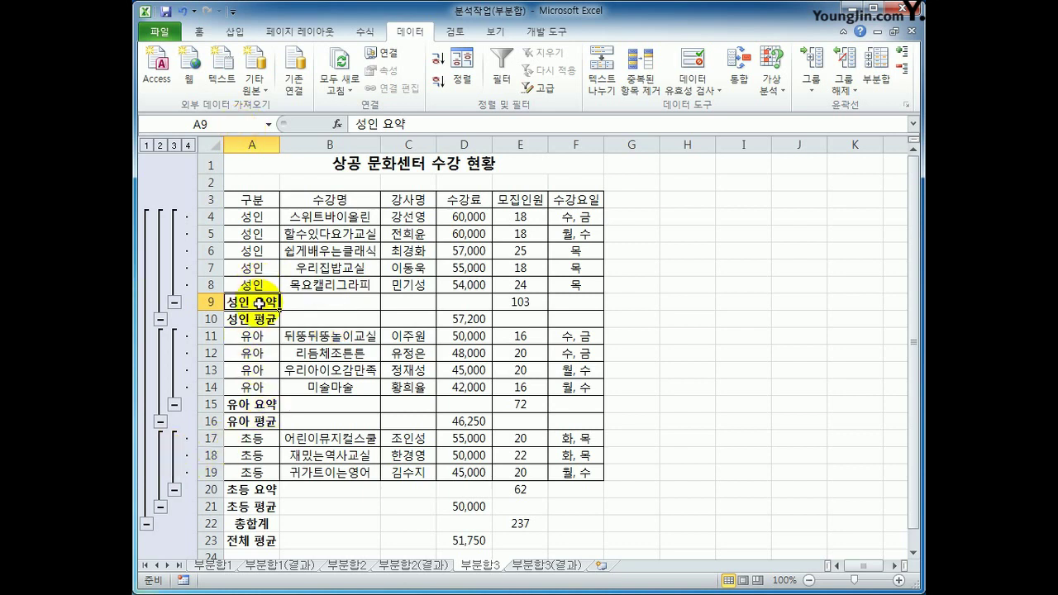
pyautogui.moveTo(245, 301); pyautogui.dragTo(252, 501)
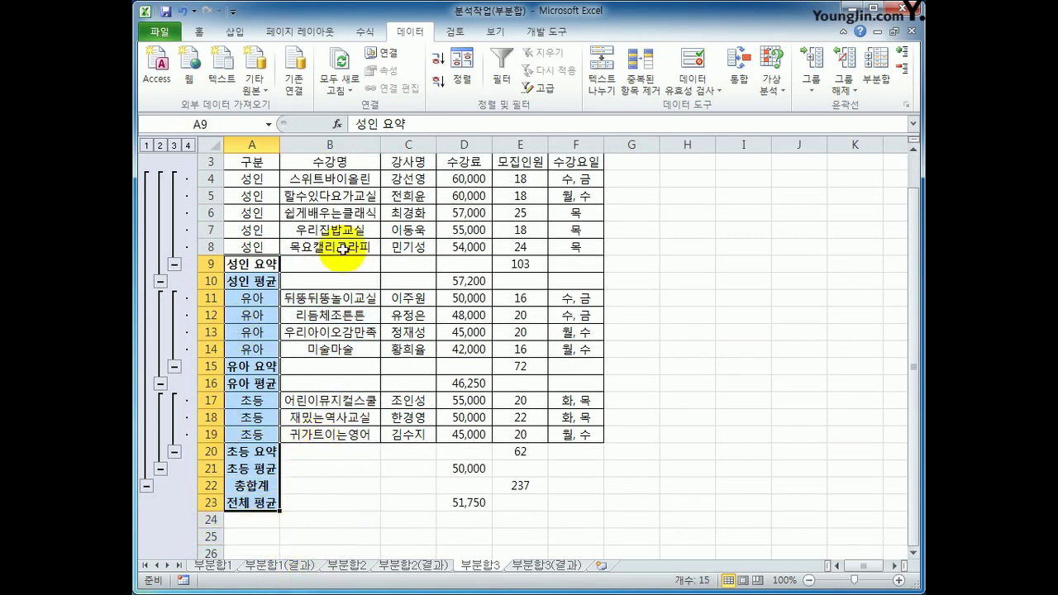
pyautogui.click(200, 38)
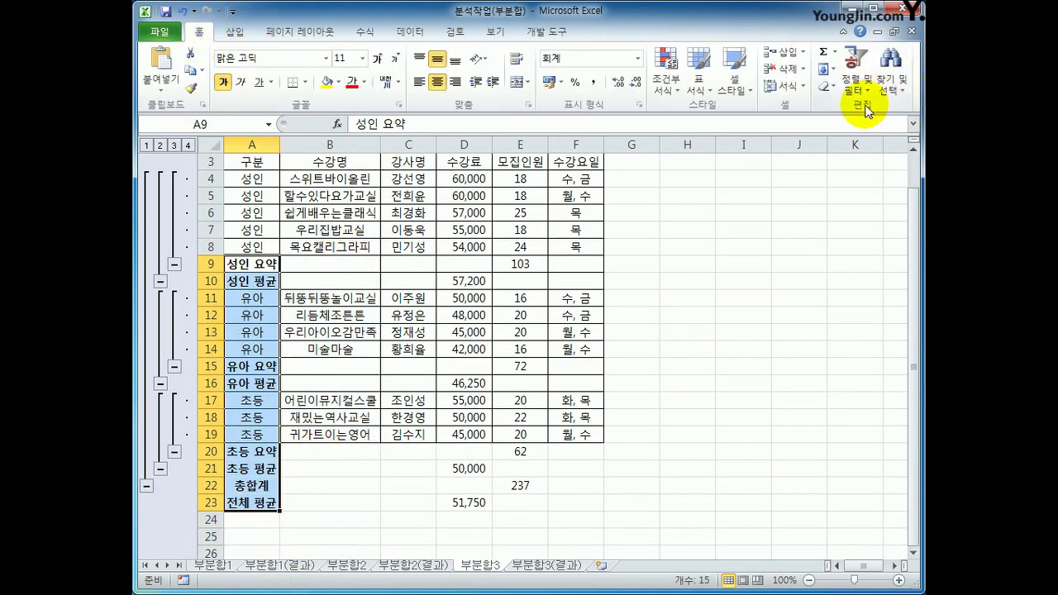
pyautogui.click(899, 86)
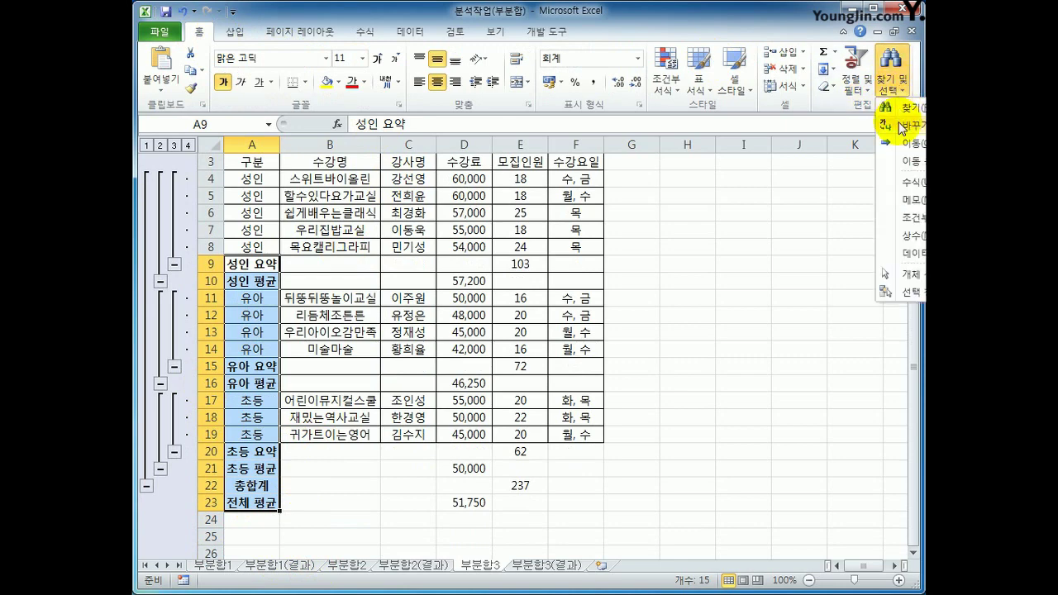
pyautogui.click(903, 128)
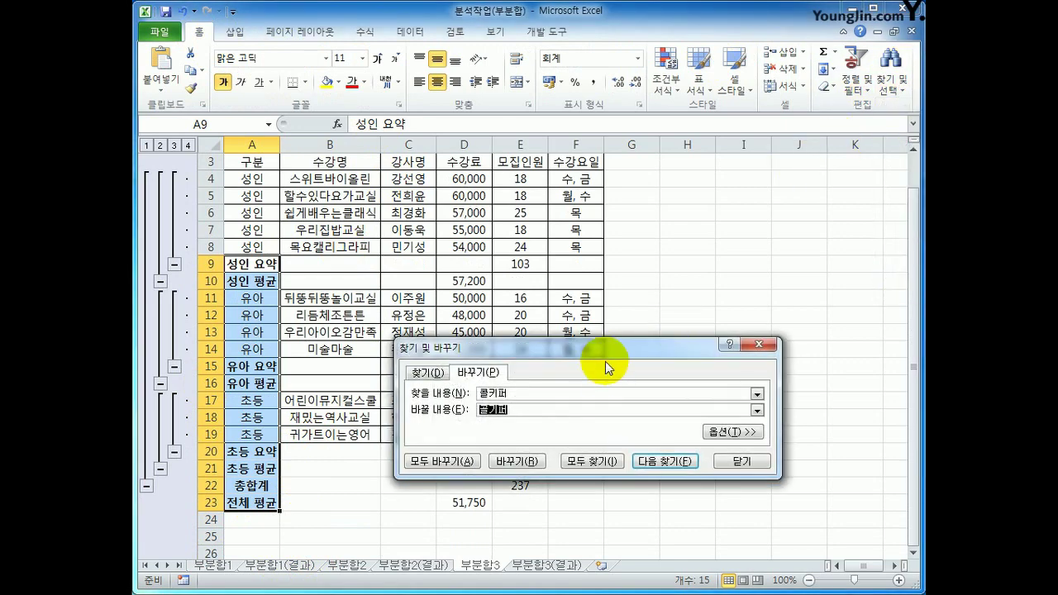
pyautogui.moveTo(609, 361); pyautogui.dragTo(691, 257)
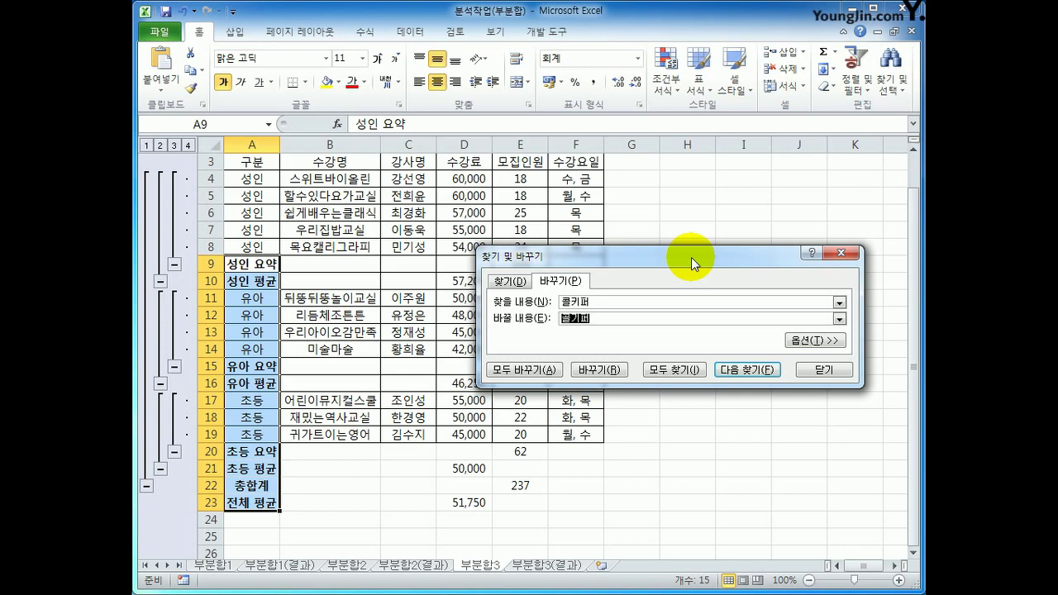
pyautogui.write('골')
pyautogui.hotkey('shift', 'Tab')
pyautogui.write('요약')
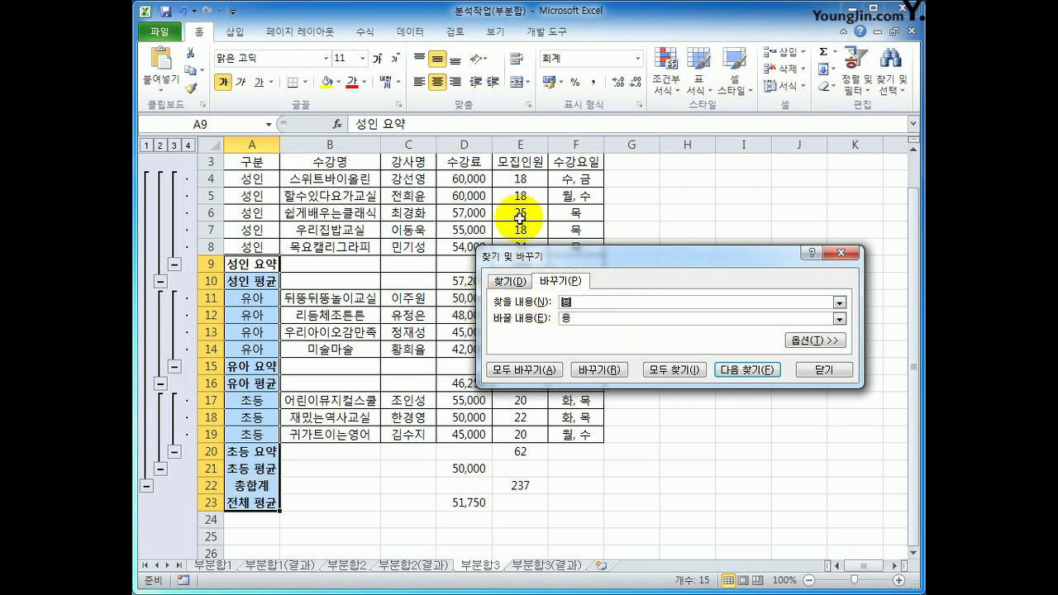
pyautogui.write('합계')
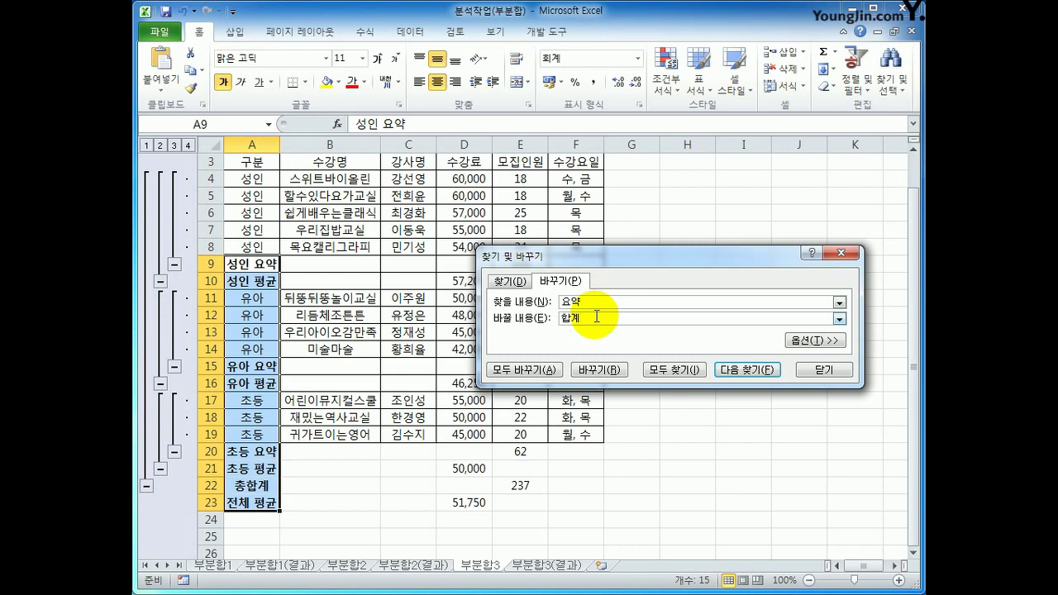
pyautogui.click(537, 369)
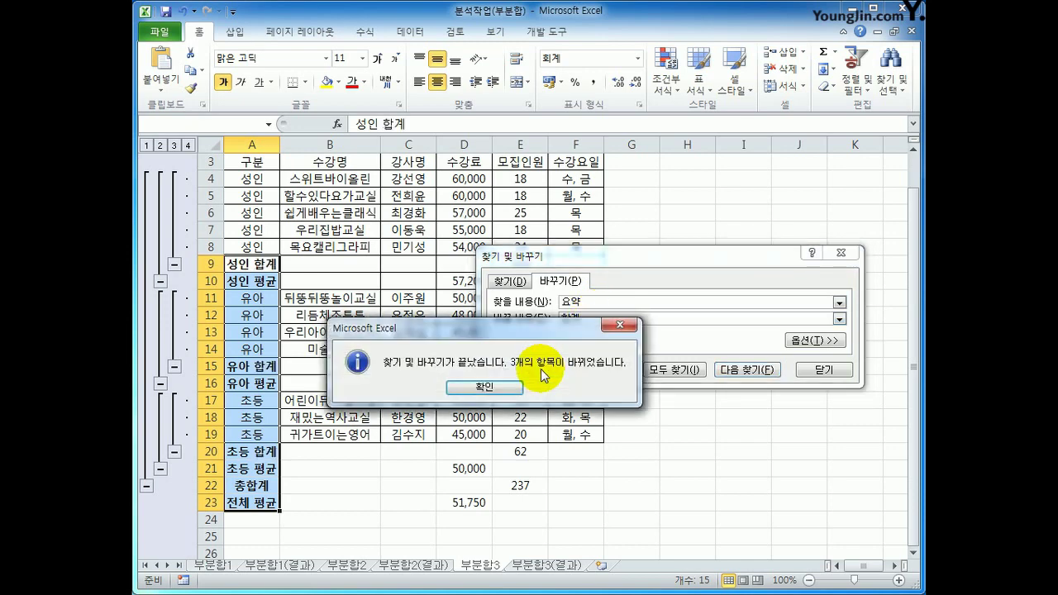
pyautogui.click(502, 384)
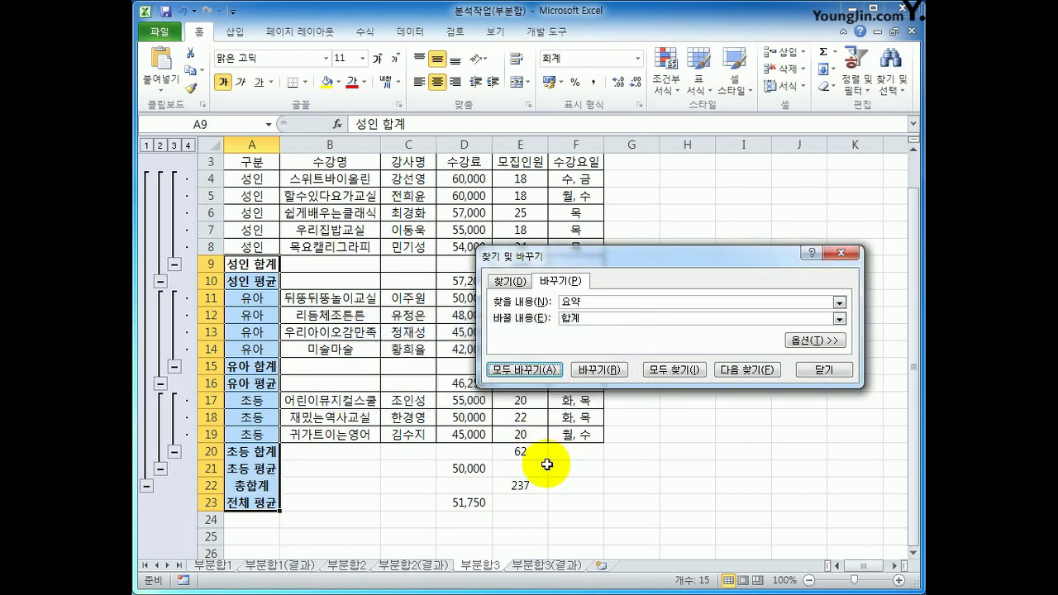
pyautogui.click(818, 373)
# Step: Compare the relabelled subtotals on sheet 부분합3 with sheet 부분합3(결과)
pyautogui.click(768, 501)
pyautogui.scroll(1, 767, 501)
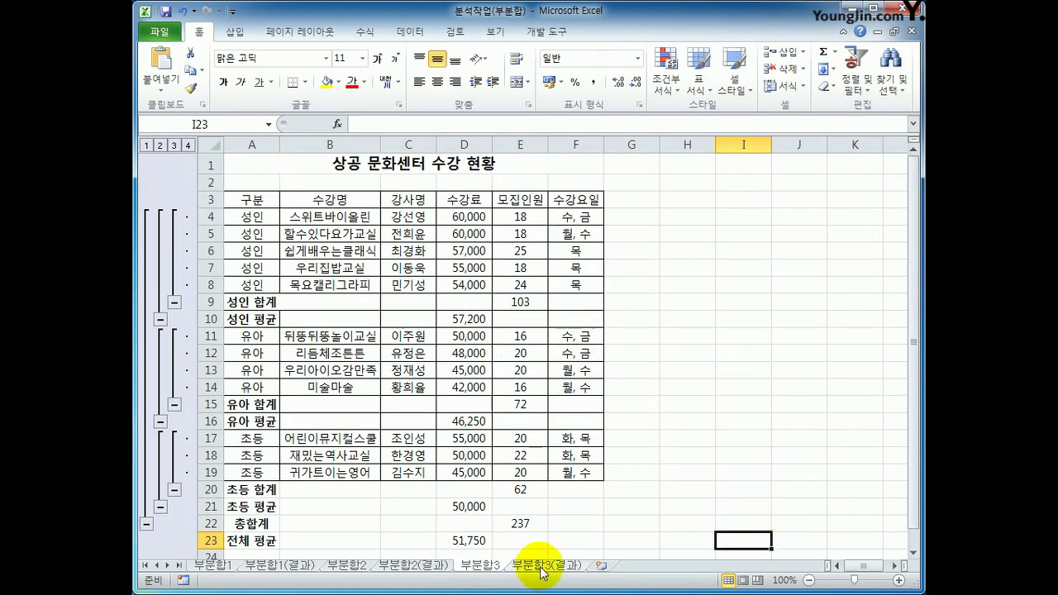
pyautogui.hotkey('ctrl', 'Home')
pyautogui.click(476, 569)
pyautogui.click(546, 566)
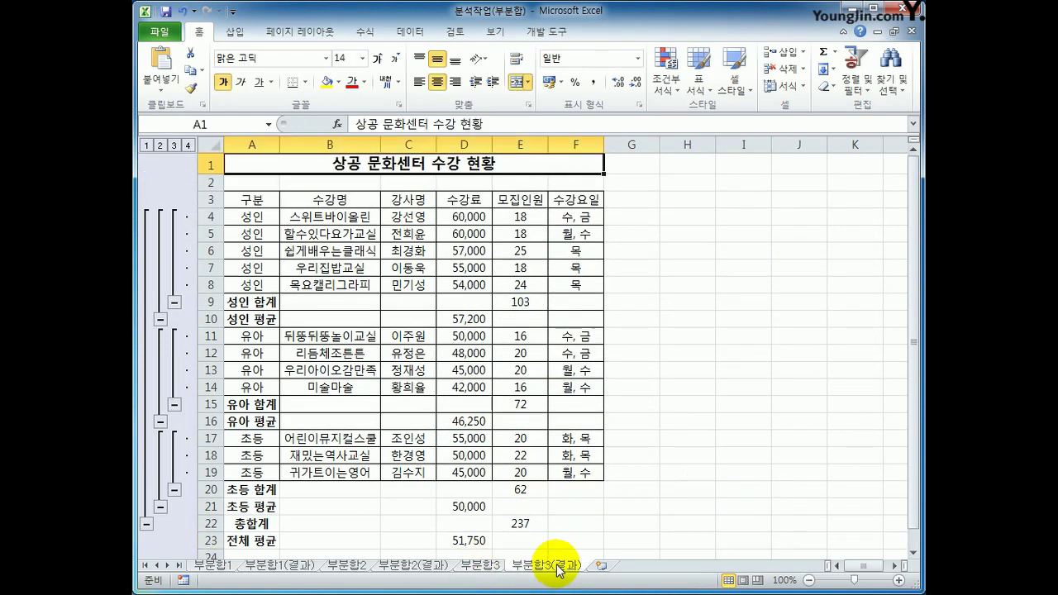